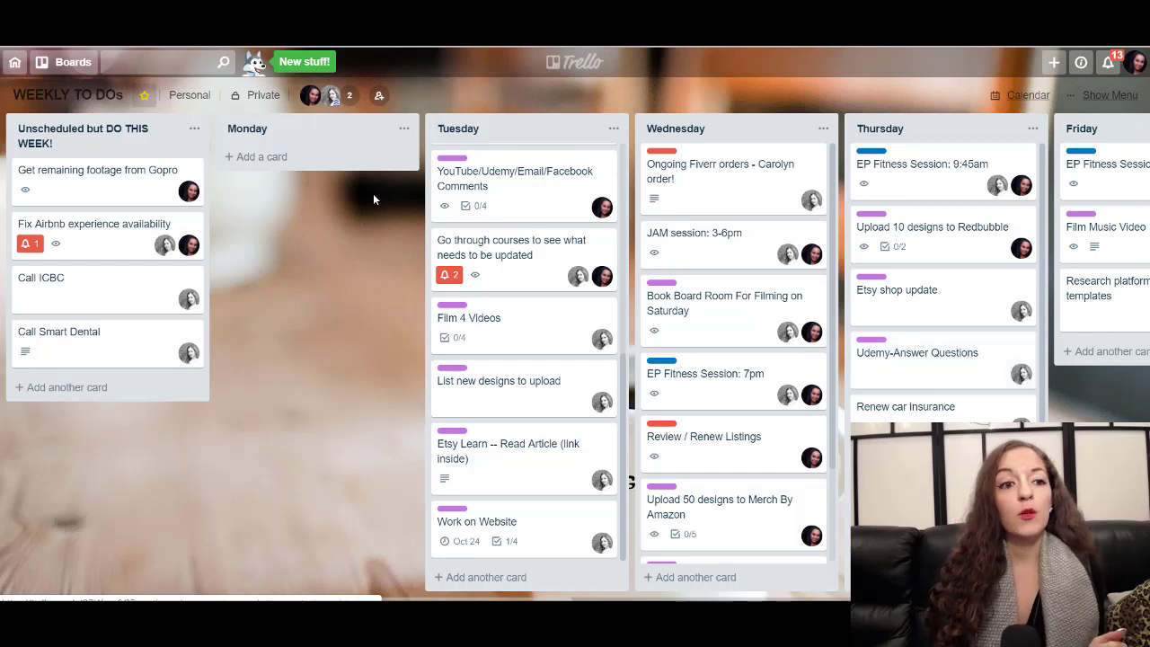
# - Go through the Essetino YouTube board to the Boards overview showing starred WEEKLY TO DOs
pyautogui.click(71, 65)
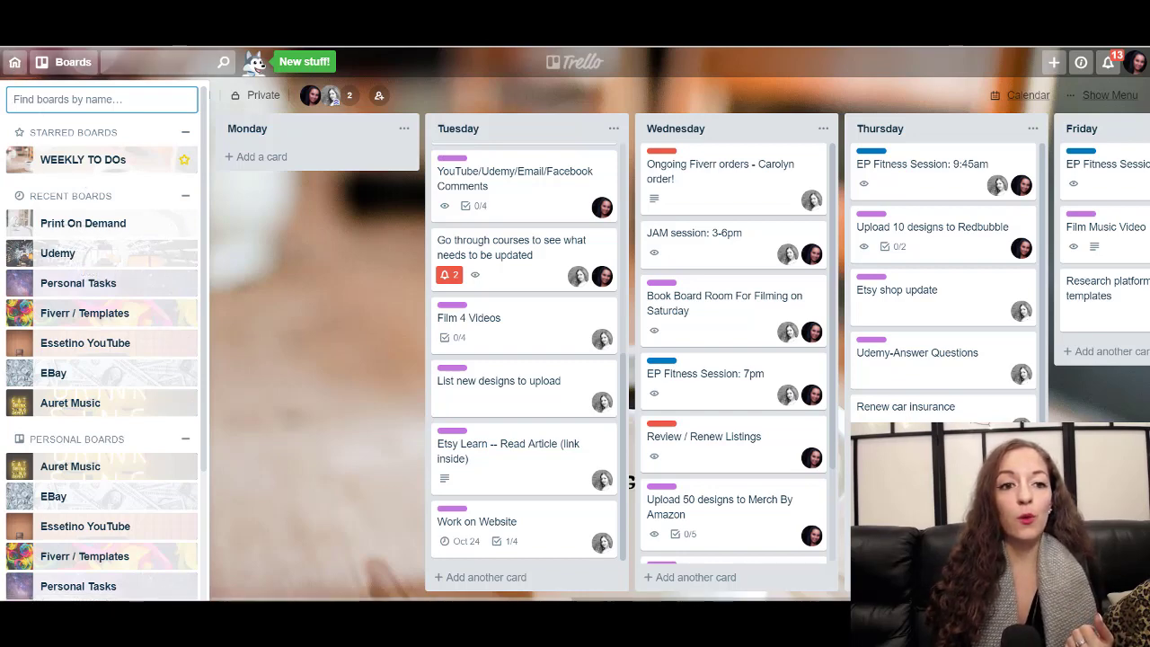
pyautogui.click(85, 342)
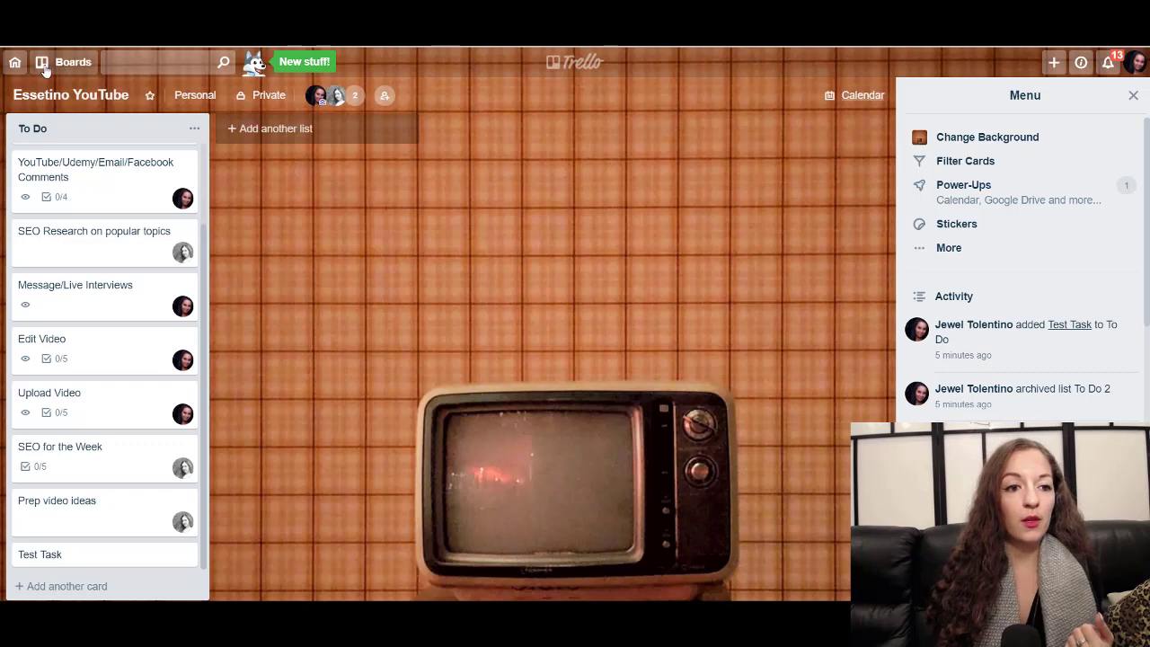
pyautogui.click(18, 68)
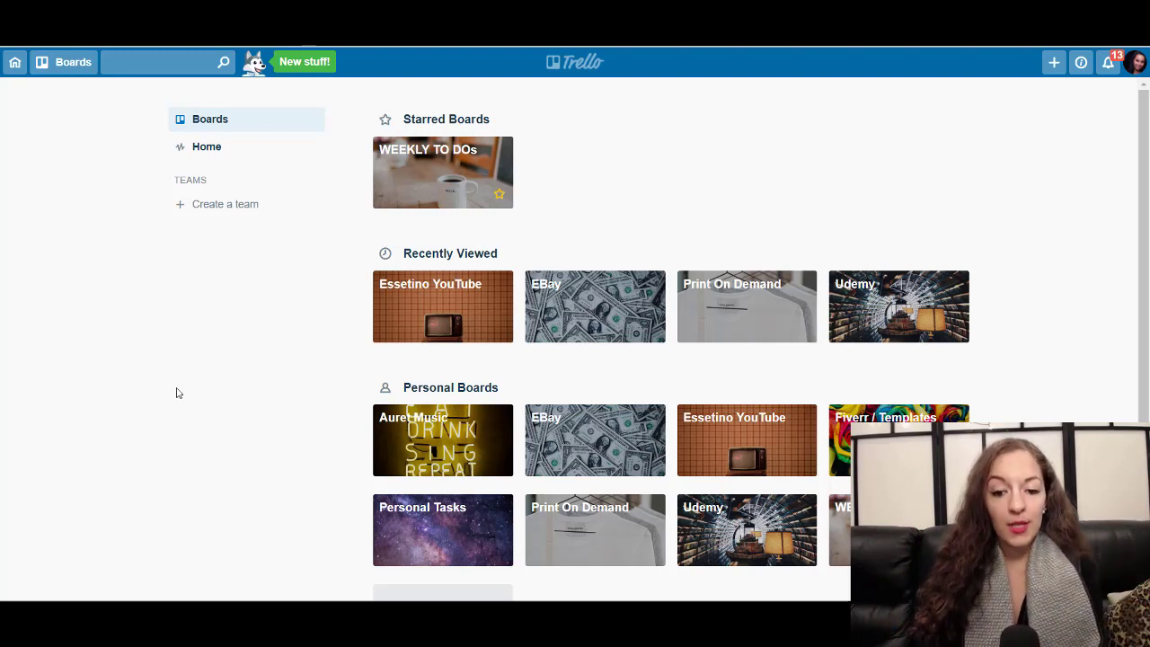
# - Open the Essetino YouTube board from its tile, glancing at the Create menu without creating anything
pyautogui.click(485, 315)
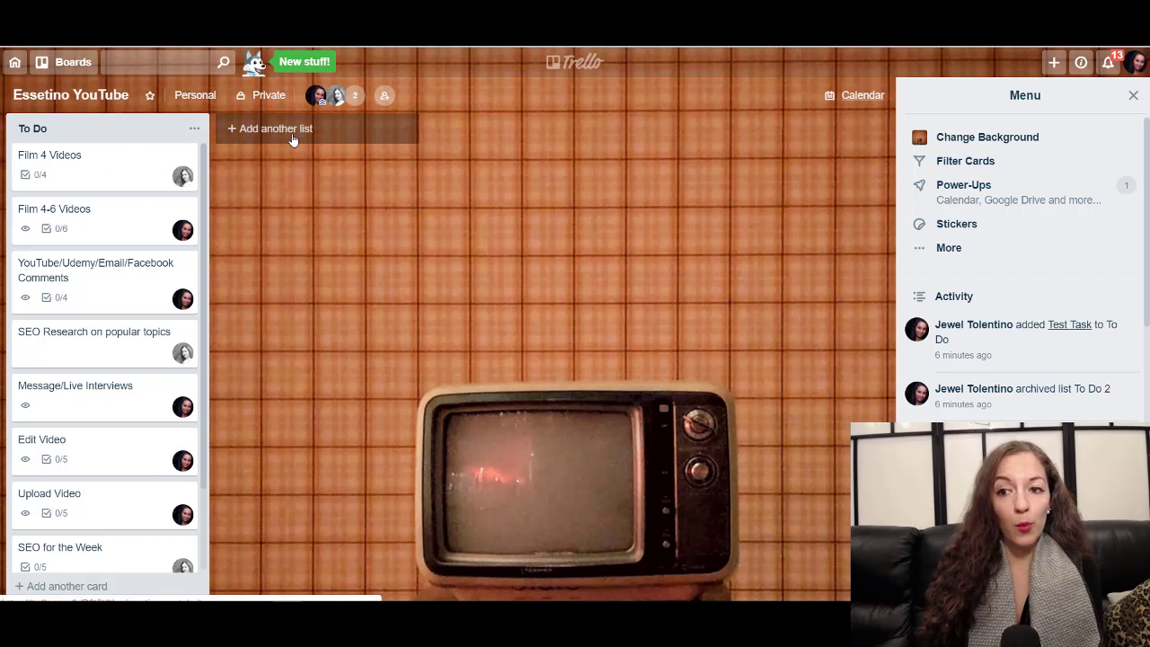
pyautogui.click(1054, 65)
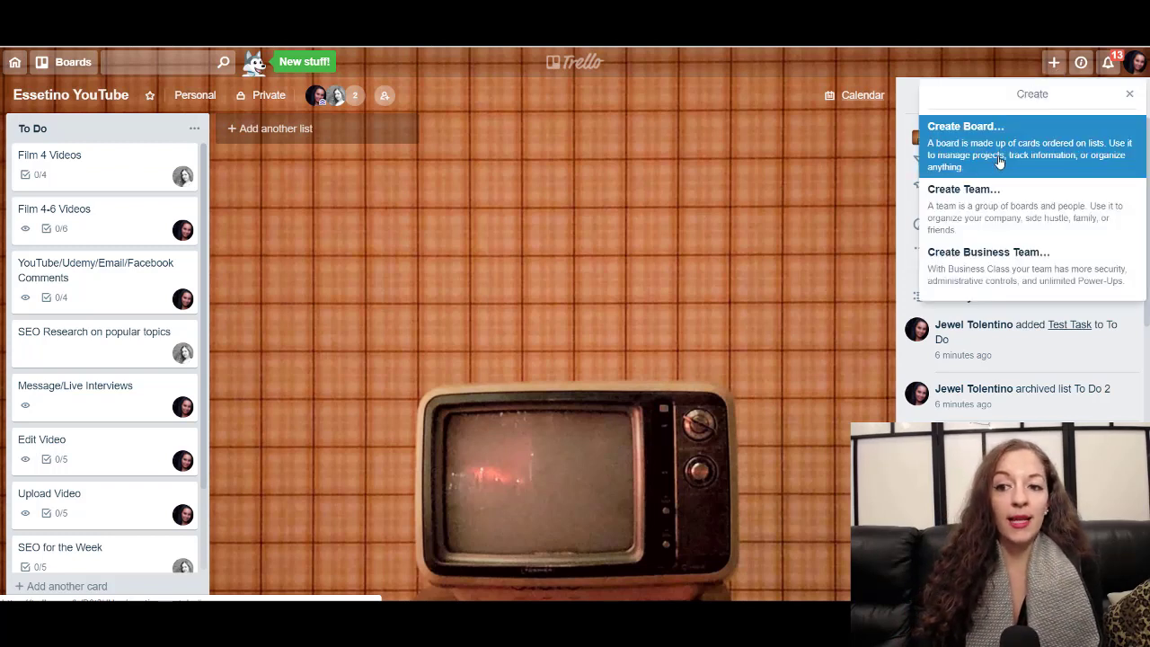
pyautogui.click(726, 209)
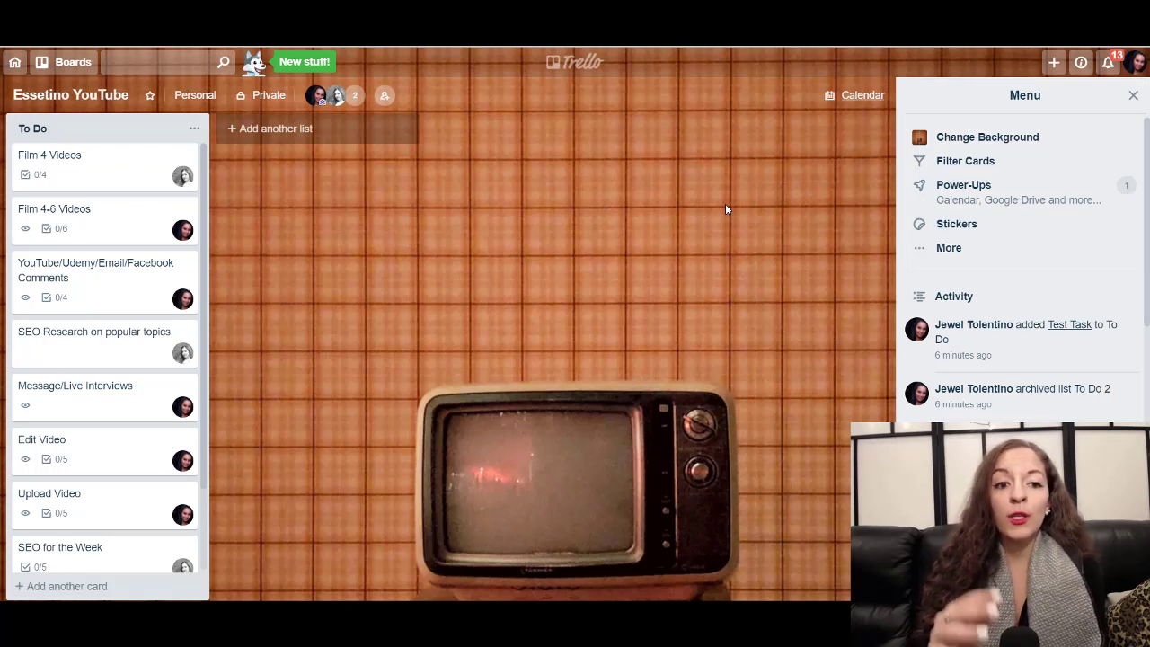
# - Add a new list named 'To Do 2' to the Essetino YouTube board
pyautogui.click(281, 131)
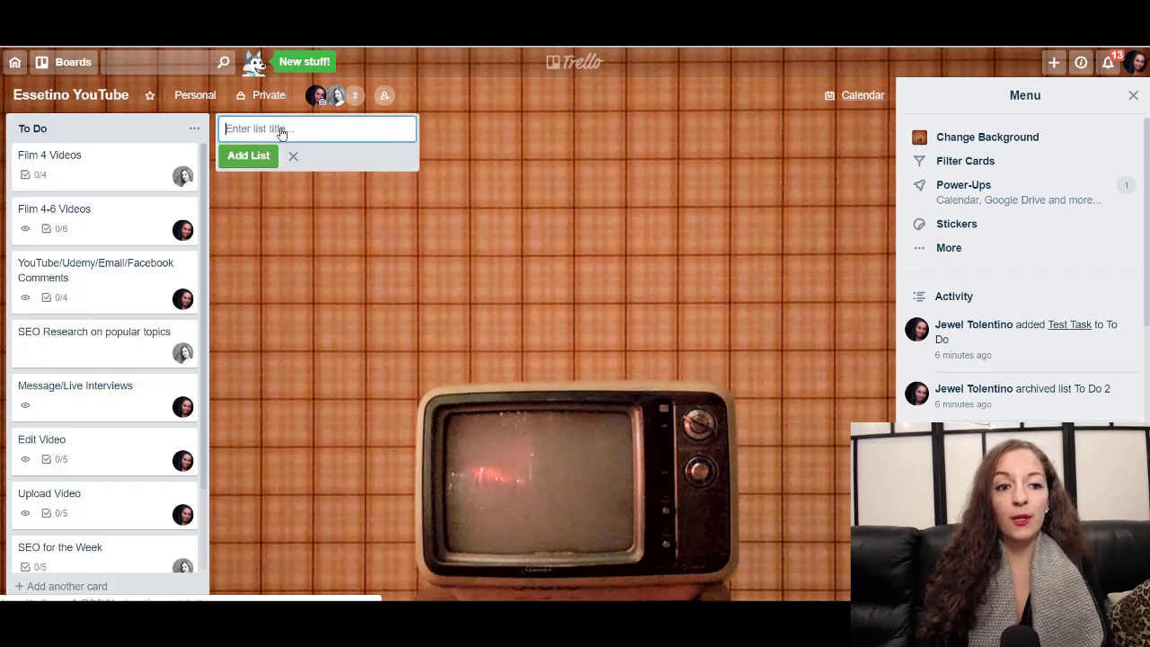
pyautogui.press('capslock')
pyautogui.write('T')
pyautogui.press('capslock')
pyautogui.write('o Do 2')
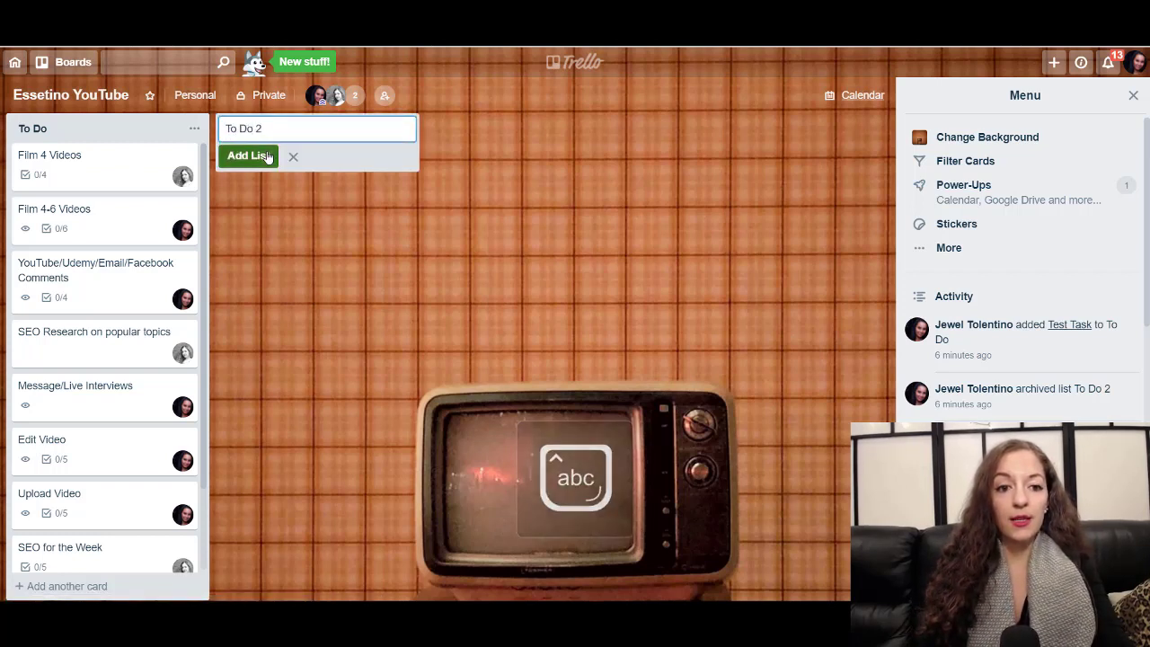
pyautogui.click(259, 154)
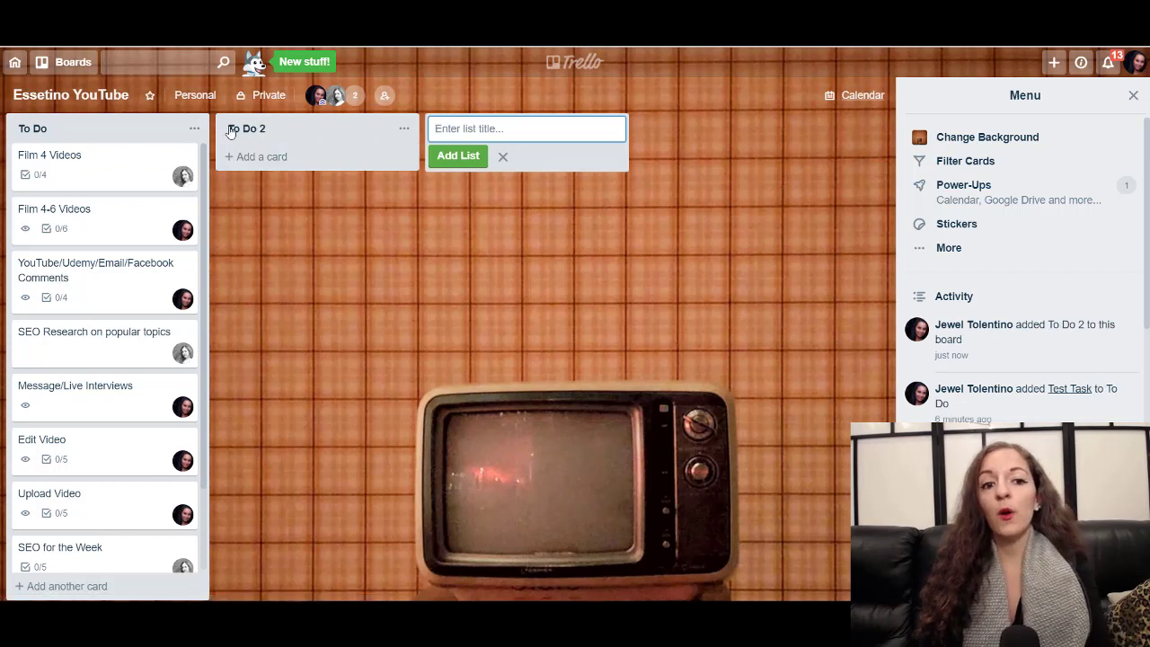
pyautogui.click(502, 157)
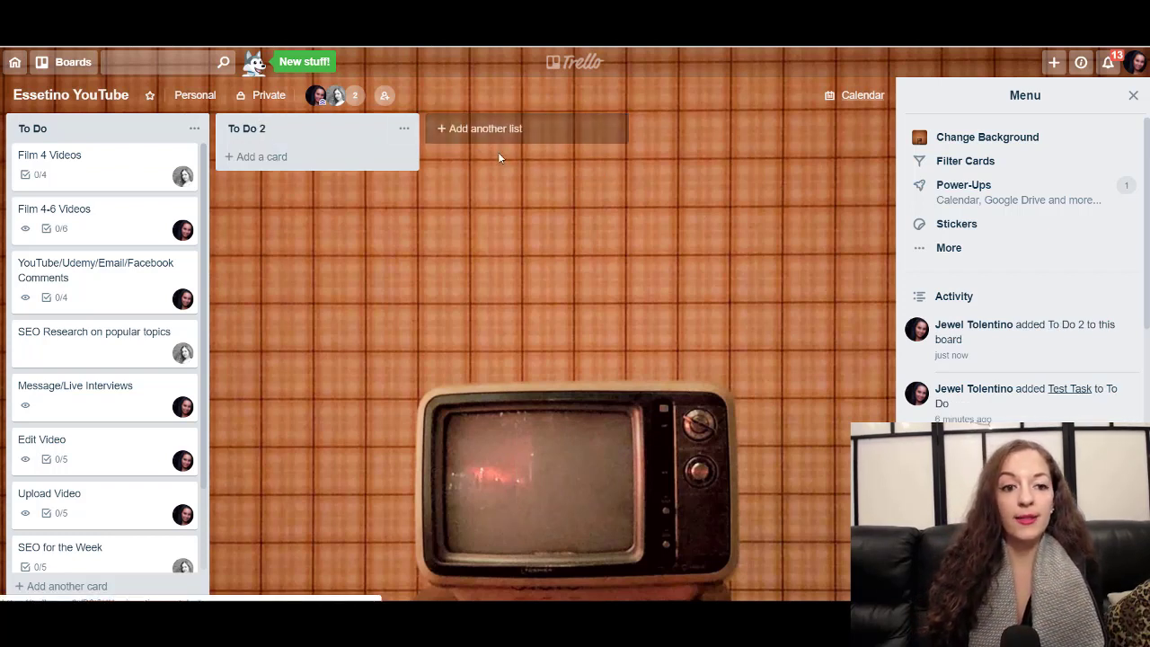
# - Add a 'Test Task' card to the To Do 2 list
pyautogui.click(274, 160)
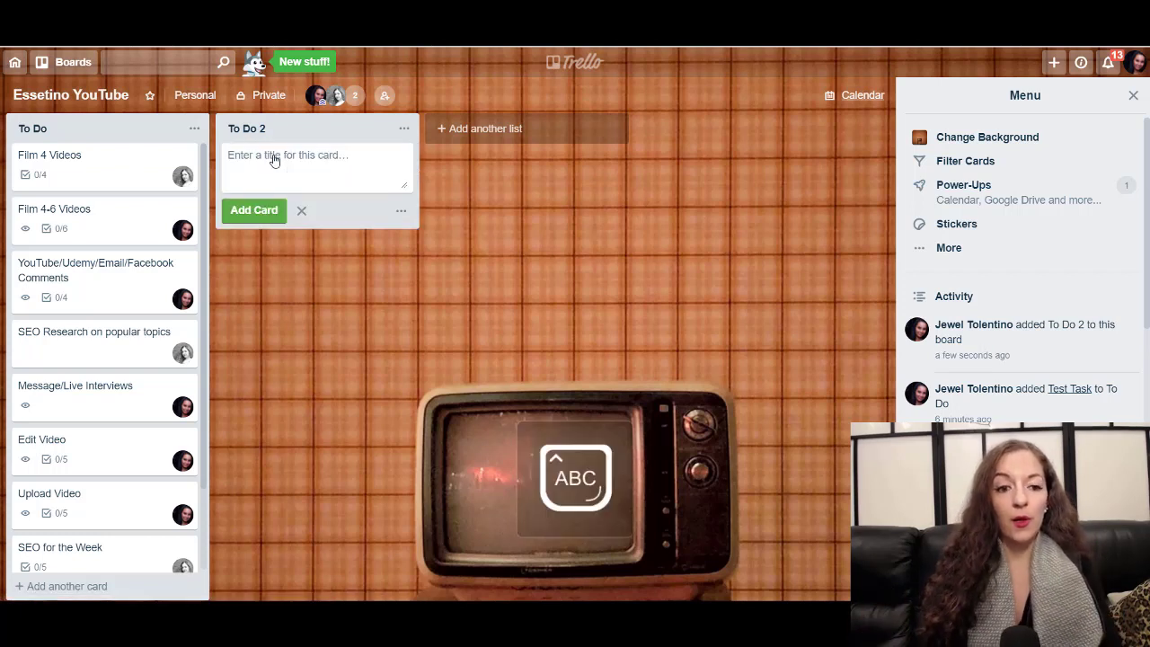
pyautogui.write('Test Task')
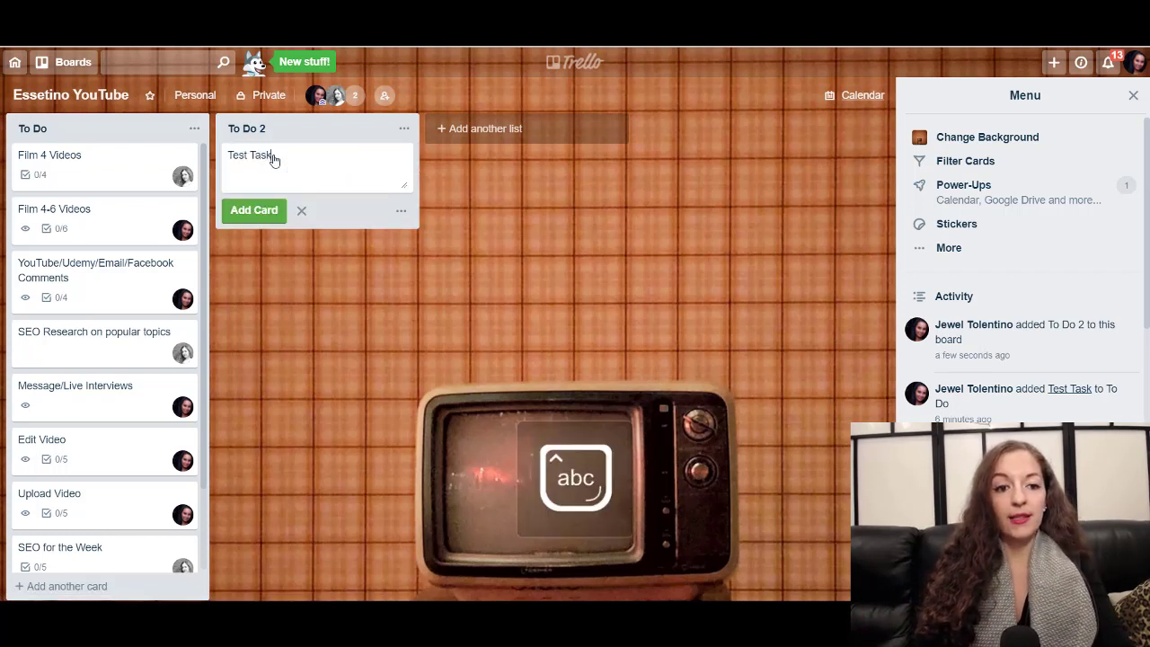
pyautogui.click(258, 213)
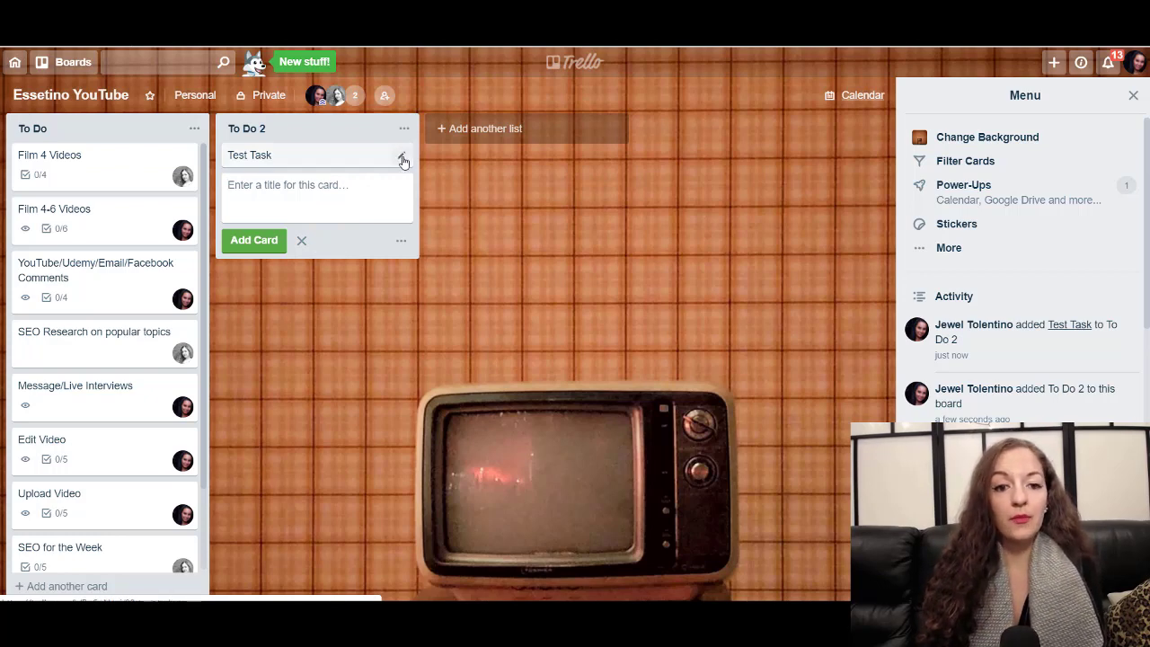
# - Archive the To Do 2 list, leaving Test Task at the end of the To Do list
pyautogui.click(402, 158)
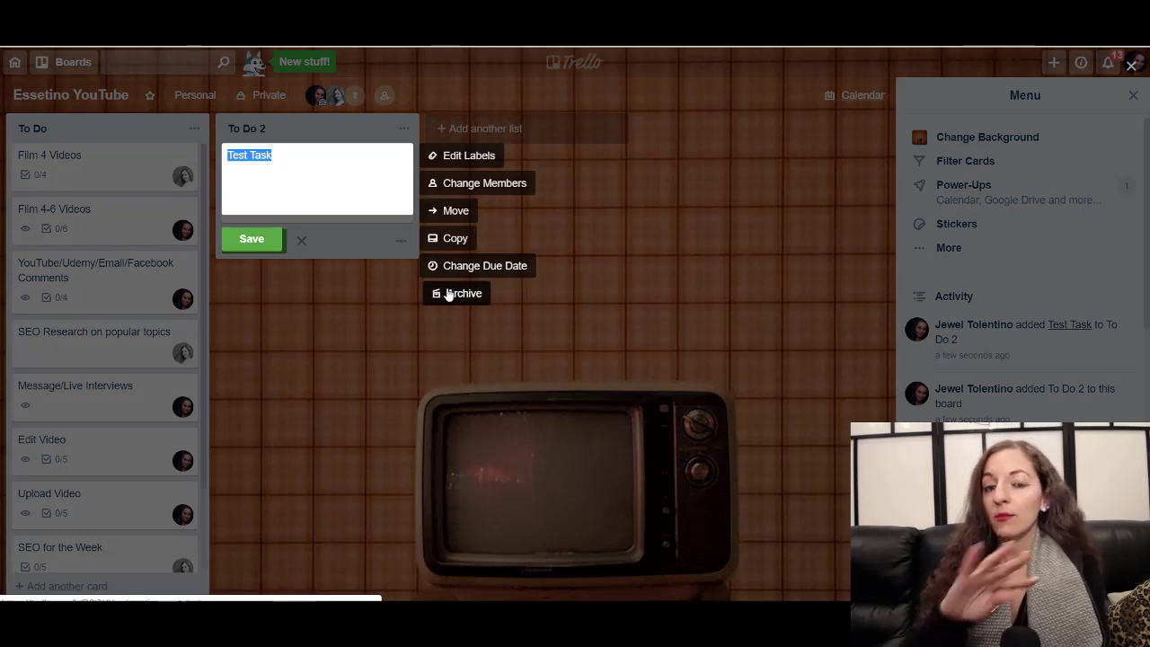
pyautogui.click(298, 259)
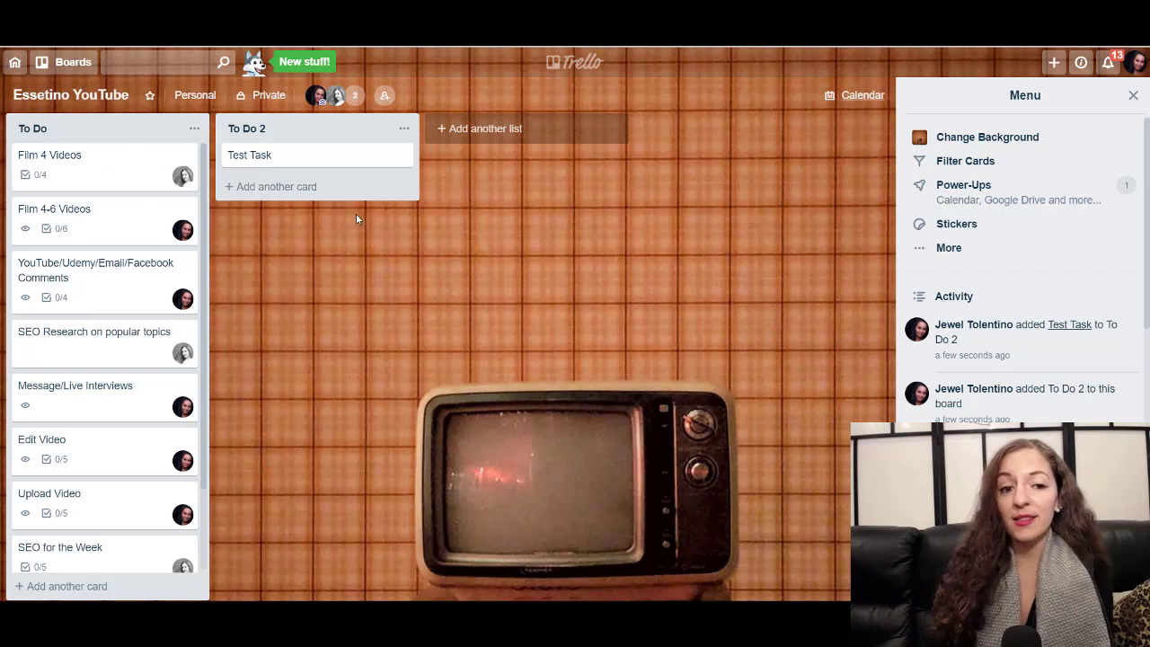
pyautogui.click(404, 128)
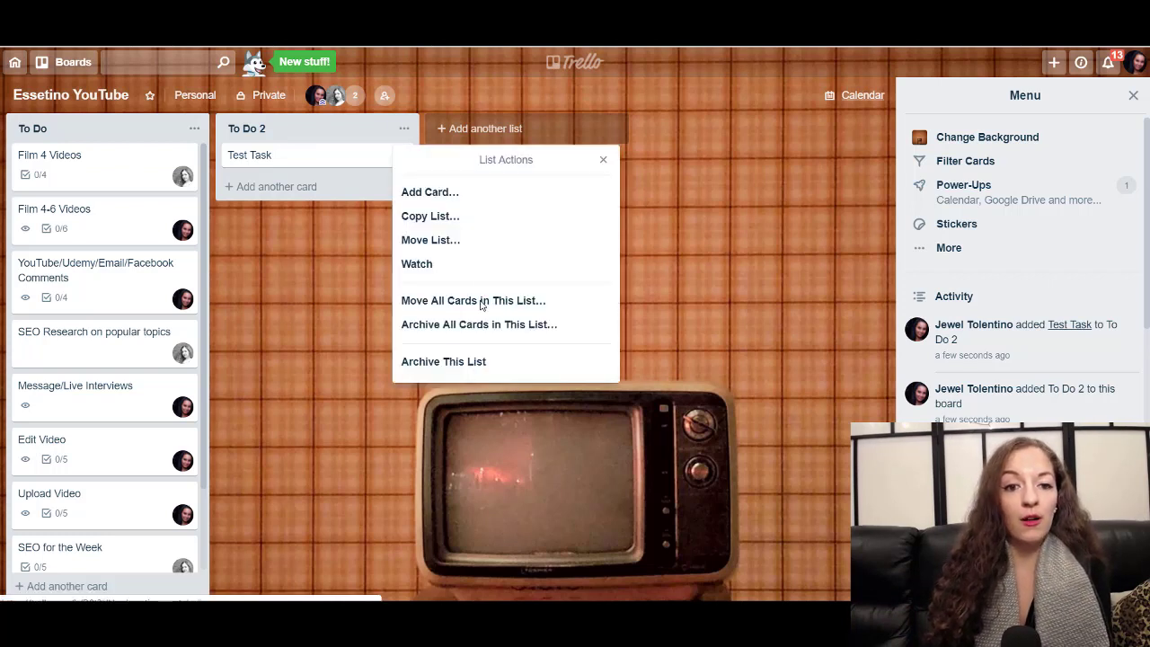
pyautogui.click(449, 363)
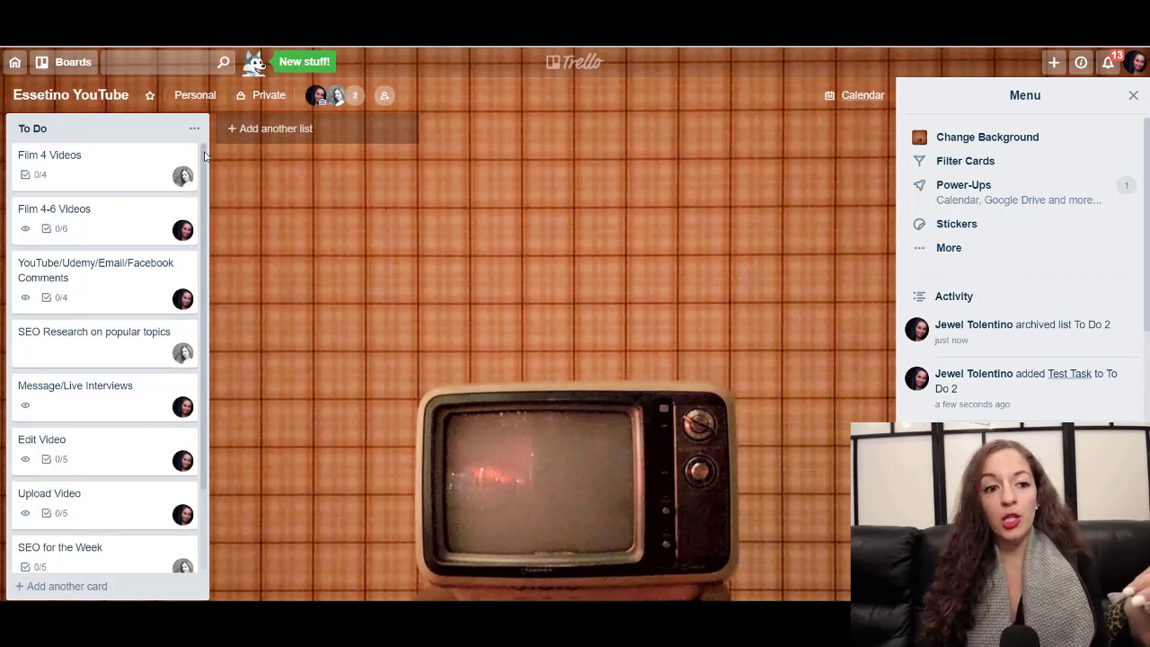
pyautogui.moveTo(205, 158)
pyautogui.mouseDown()
pyautogui.moveTo(201, 245)
pyautogui.moveTo(194, 144)
pyautogui.mouseUp()
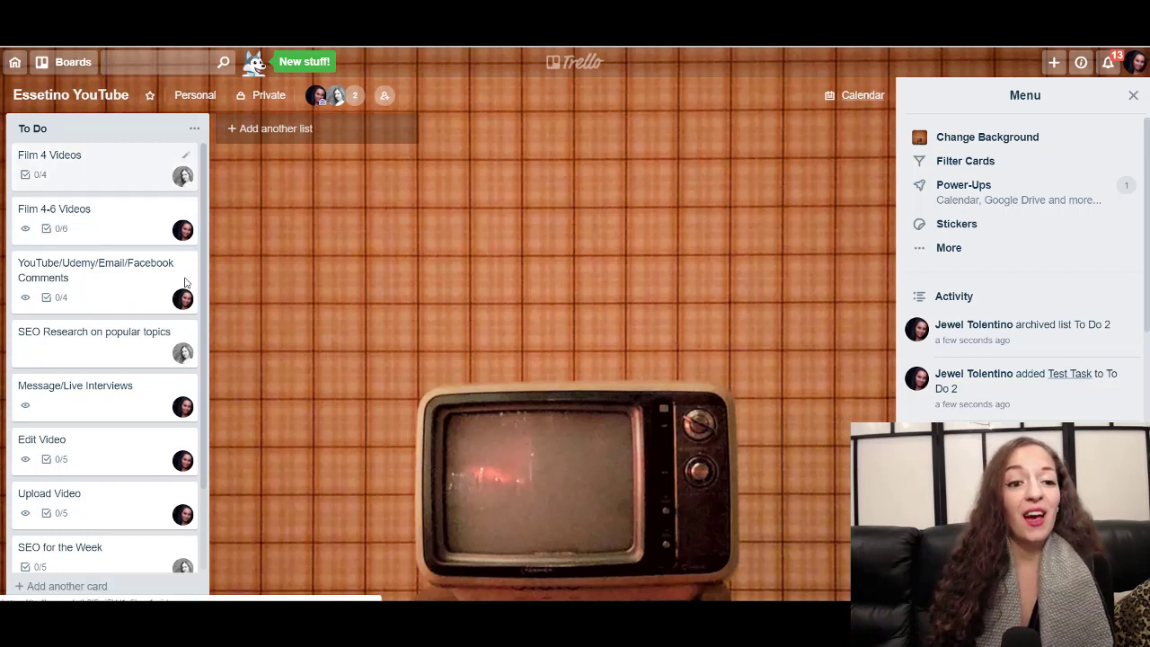
# - Switch to the Auret Music board from the Boards dropdown
pyautogui.click(59, 65)
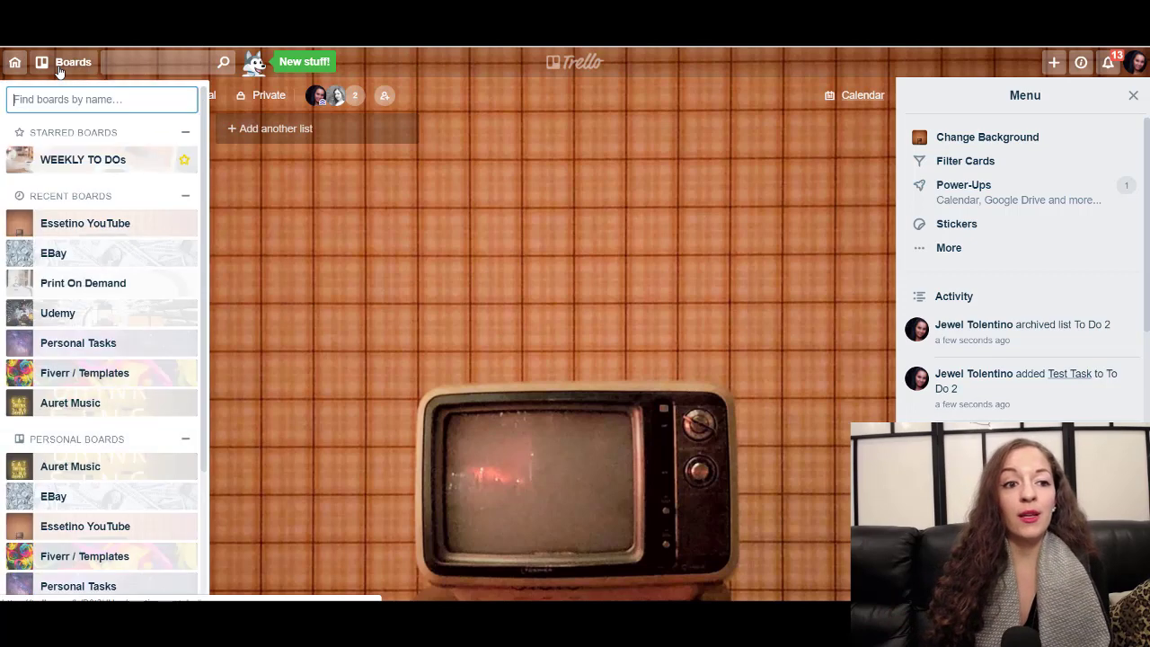
pyautogui.click(65, 405)
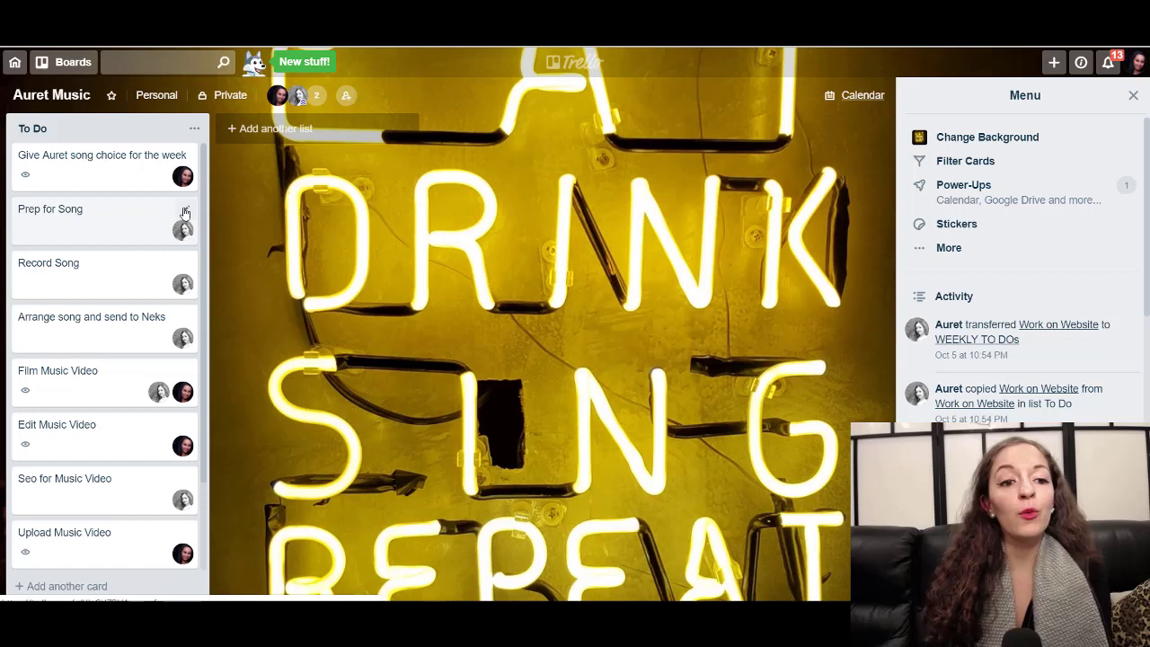
pyautogui.click(184, 213)
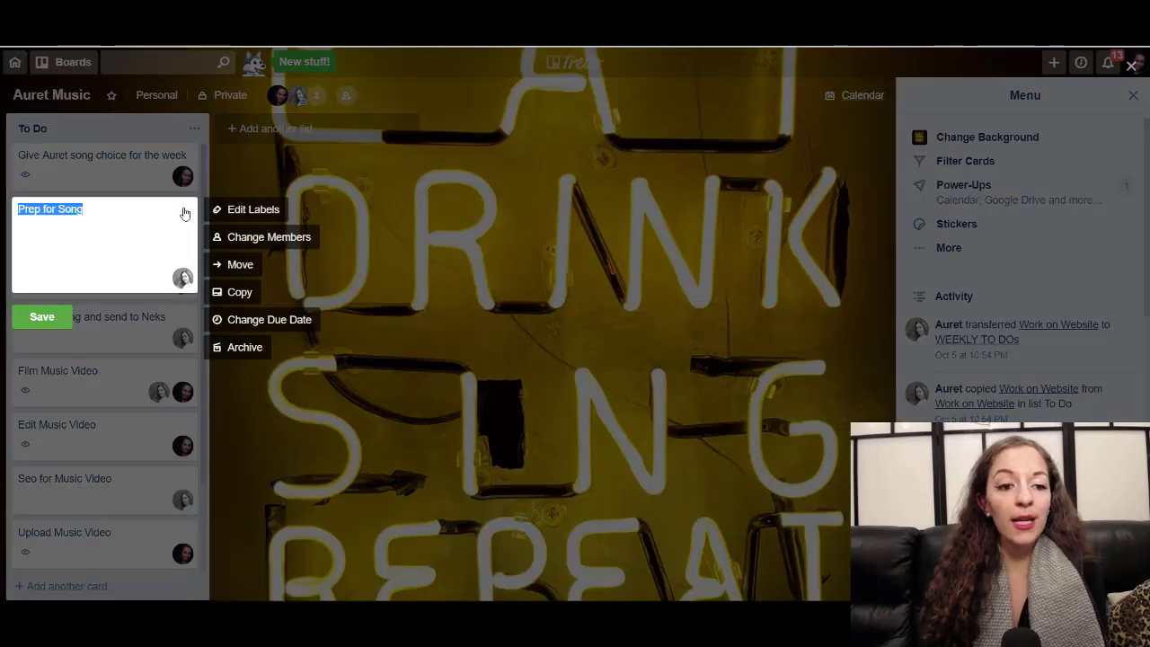
pyautogui.click(239, 266)
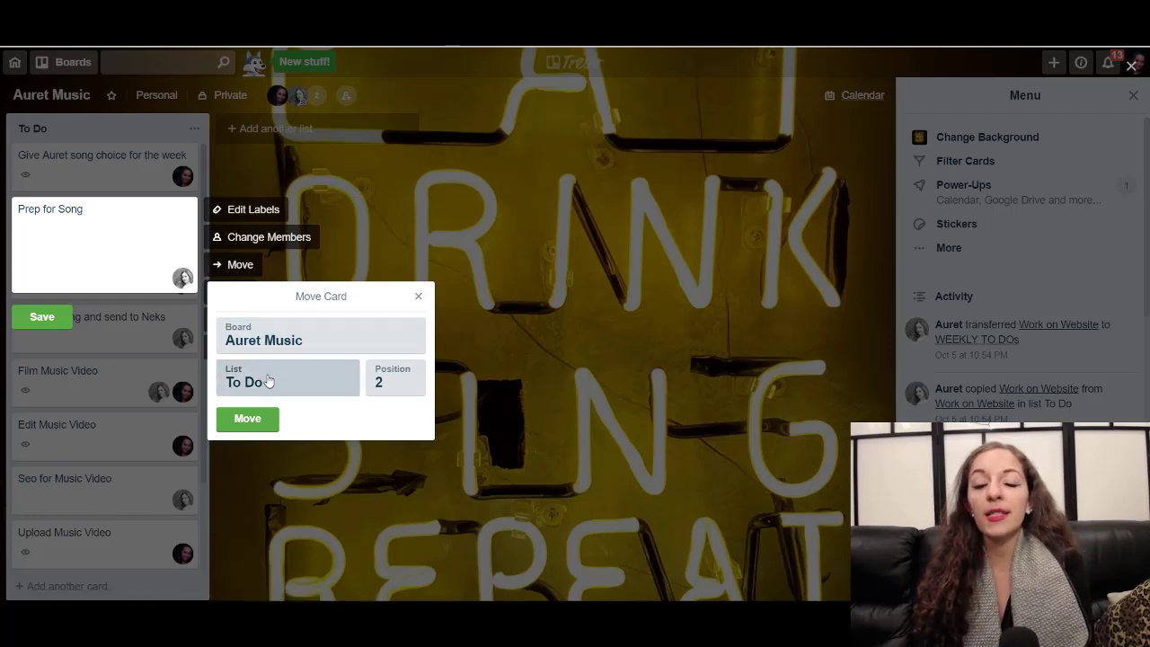
pyautogui.click(304, 347)
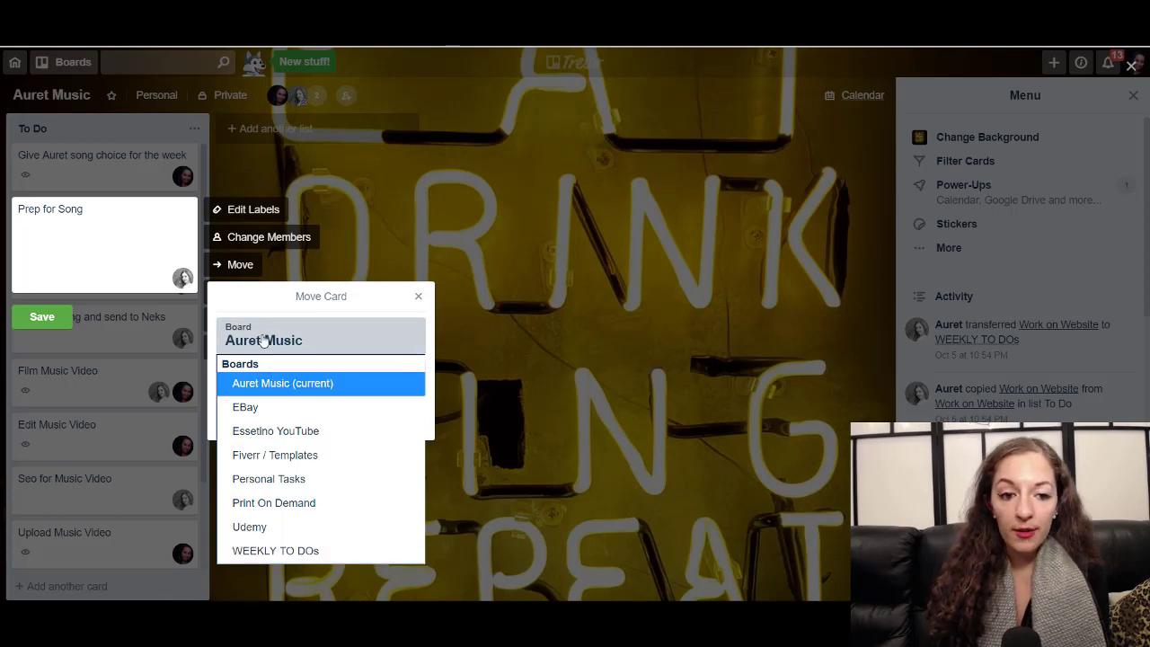
pyautogui.click(266, 551)
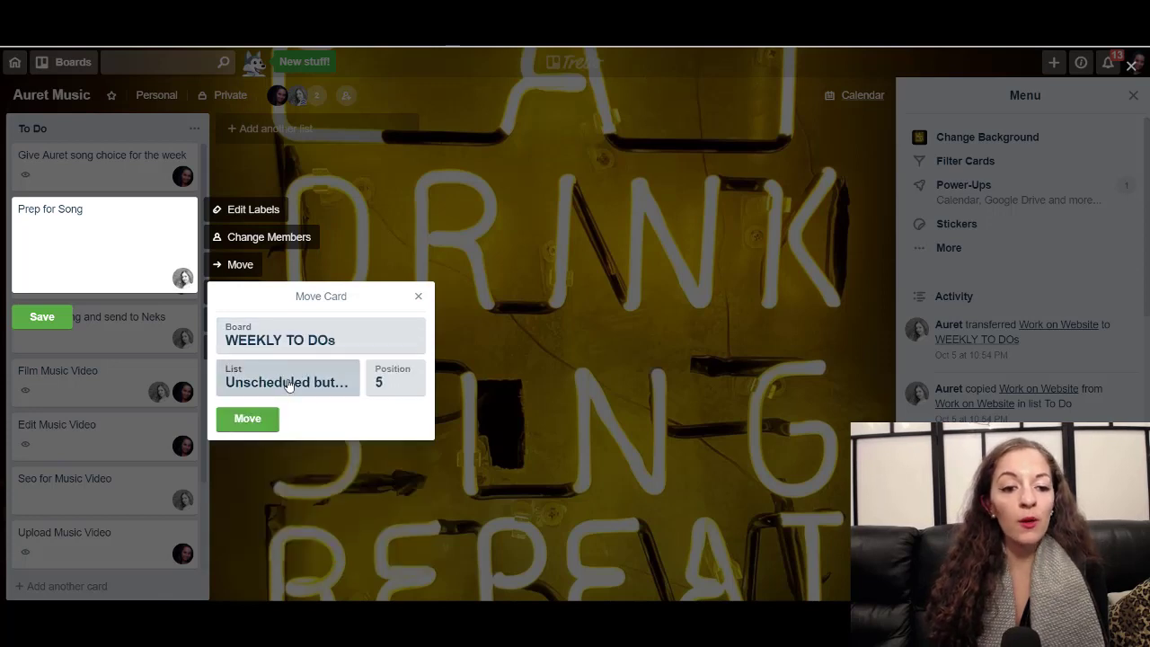
pyautogui.click(288, 384)
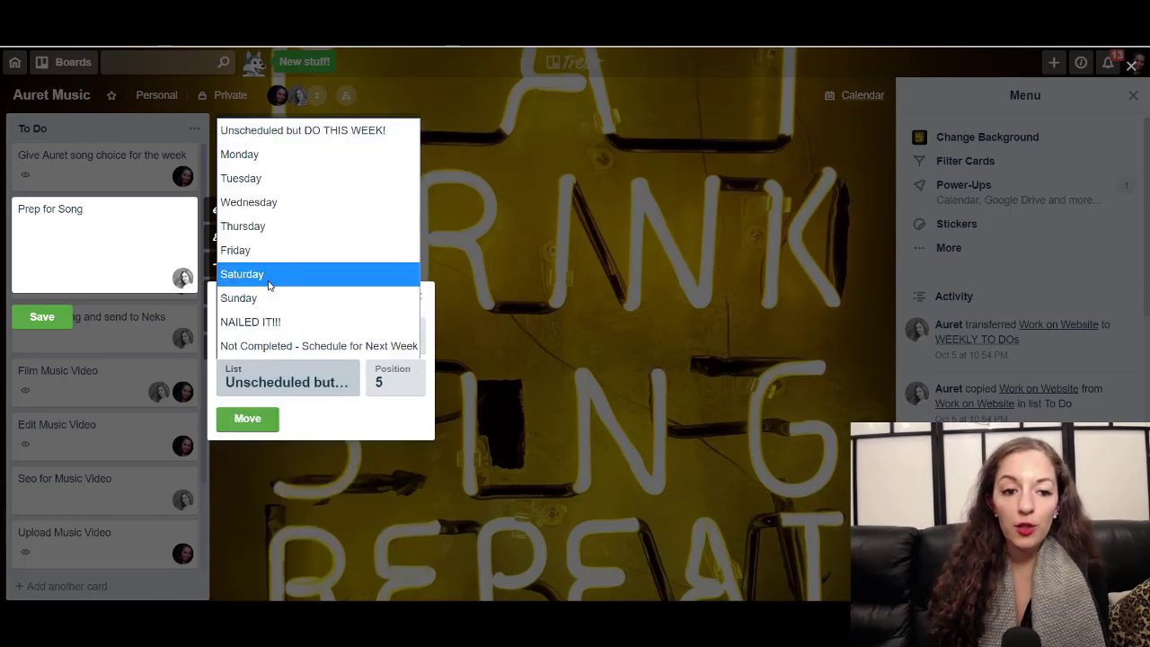
pyautogui.click(268, 274)
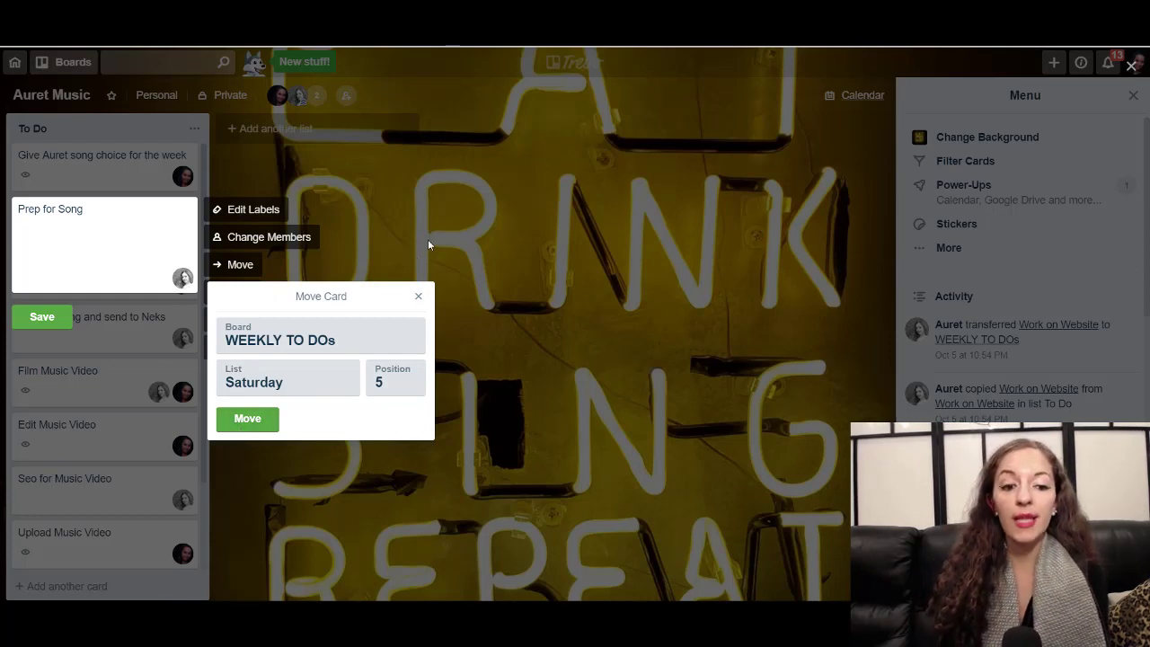
pyautogui.click(417, 297)
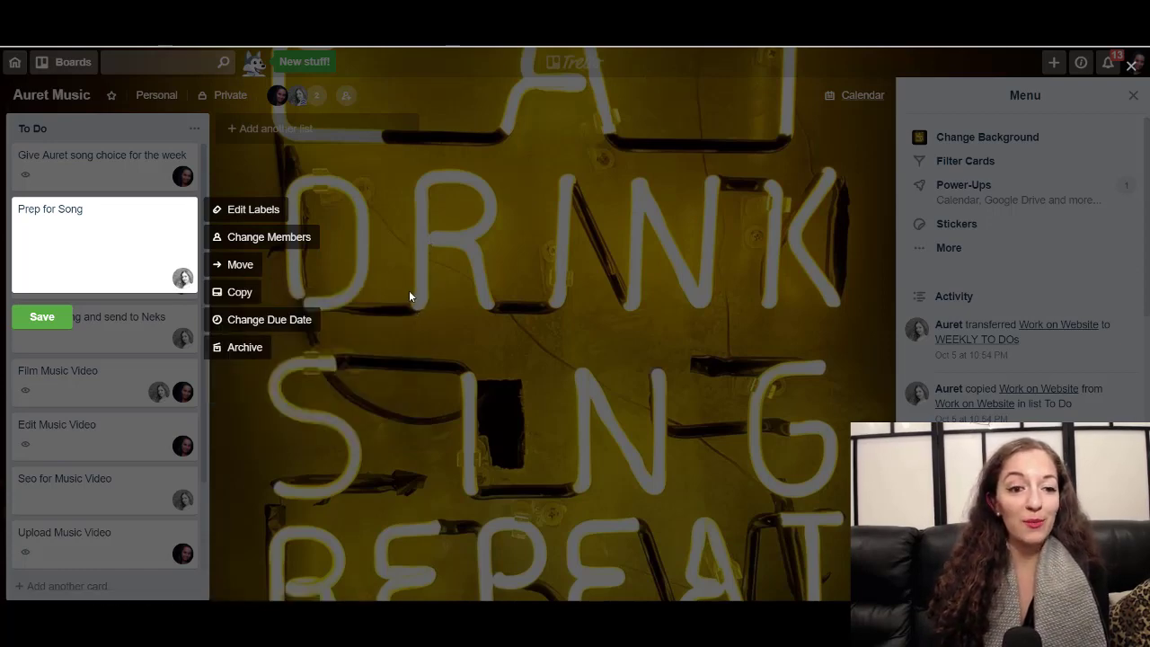
pyautogui.click(411, 295)
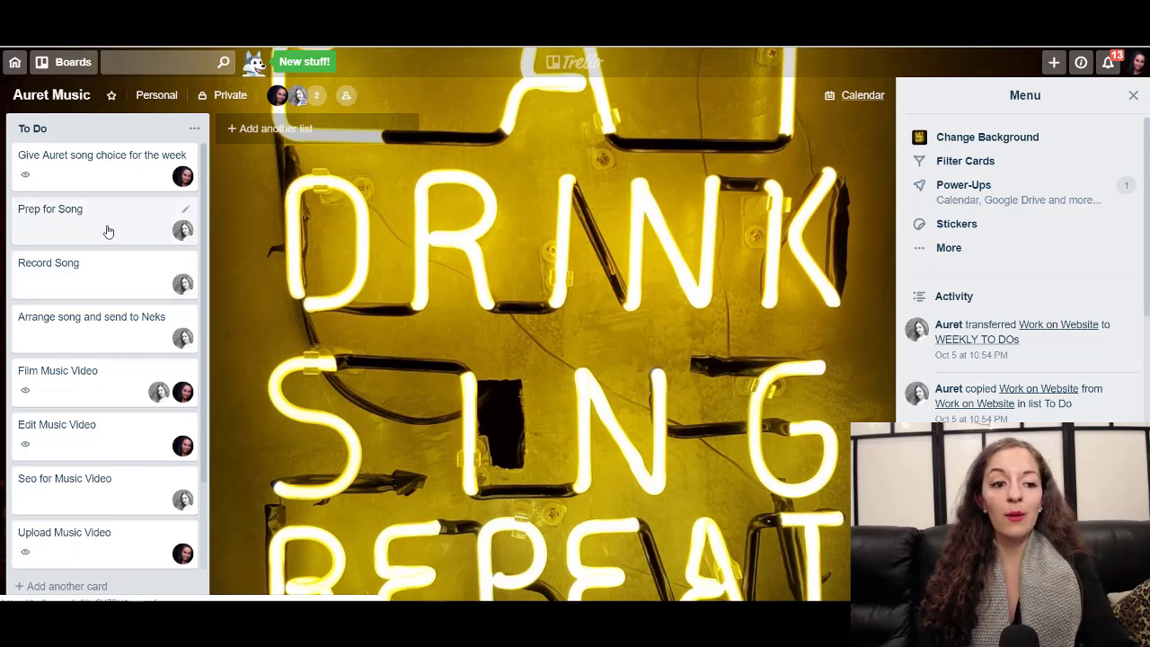
pyautogui.moveTo(119, 224)
pyautogui.mouseDown()
pyautogui.moveTo(662, 232)
pyautogui.moveTo(457, 230)
pyautogui.moveTo(75, 186)
pyautogui.moveTo(117, 208)
pyautogui.mouseUp()
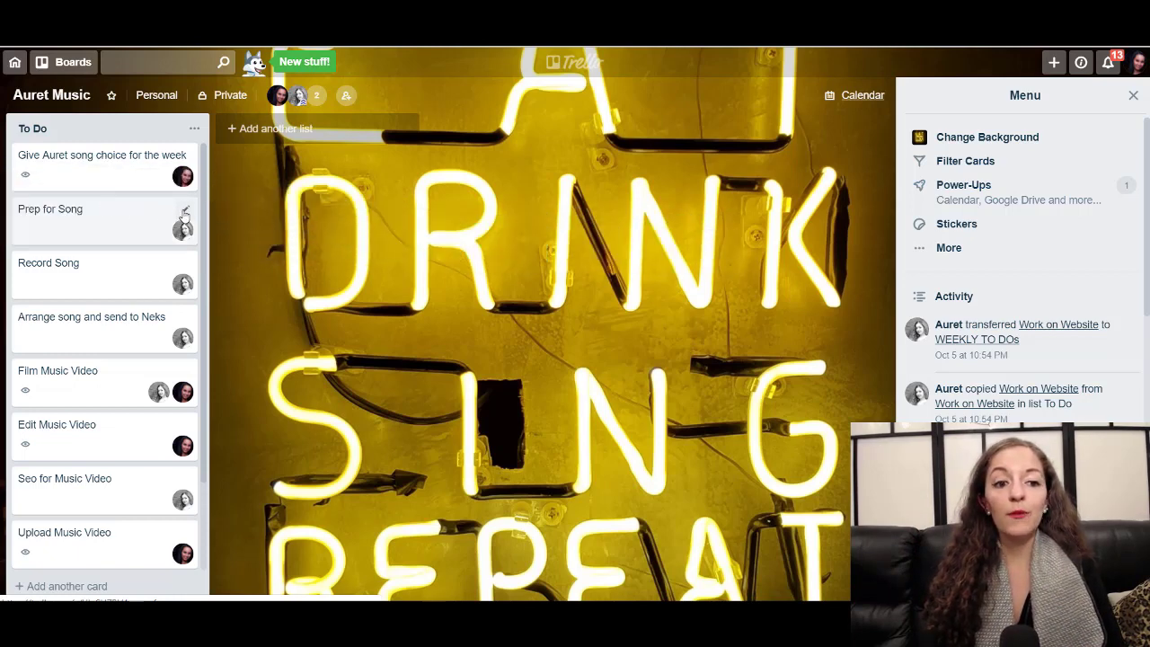
pyautogui.click(184, 213)
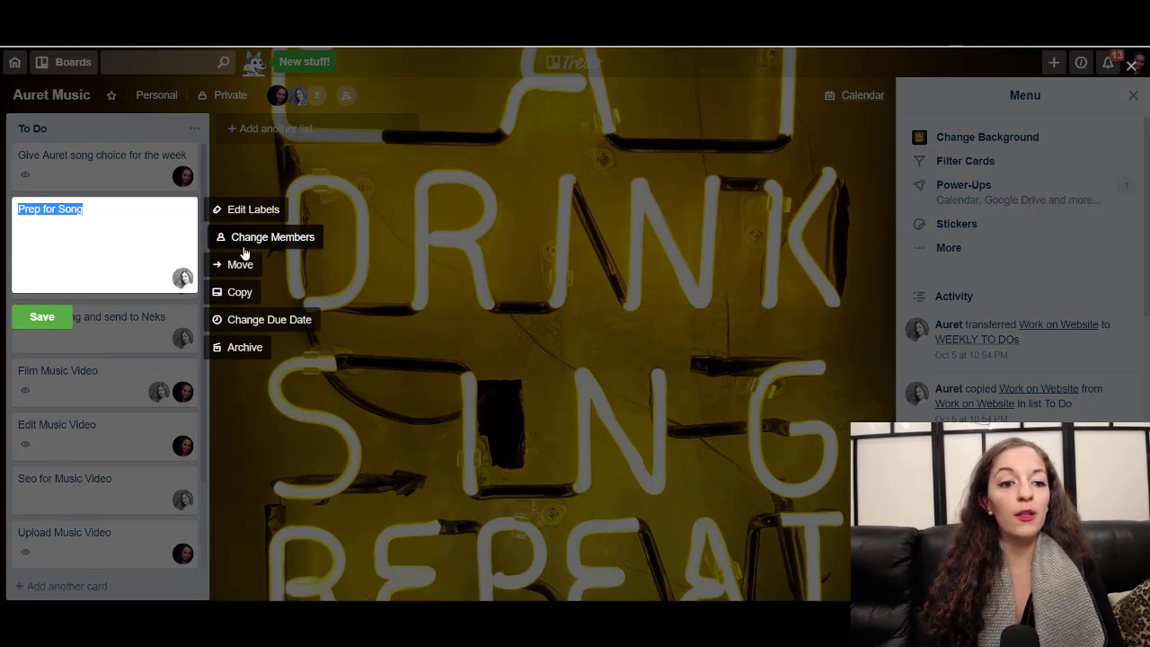
pyautogui.click(244, 291)
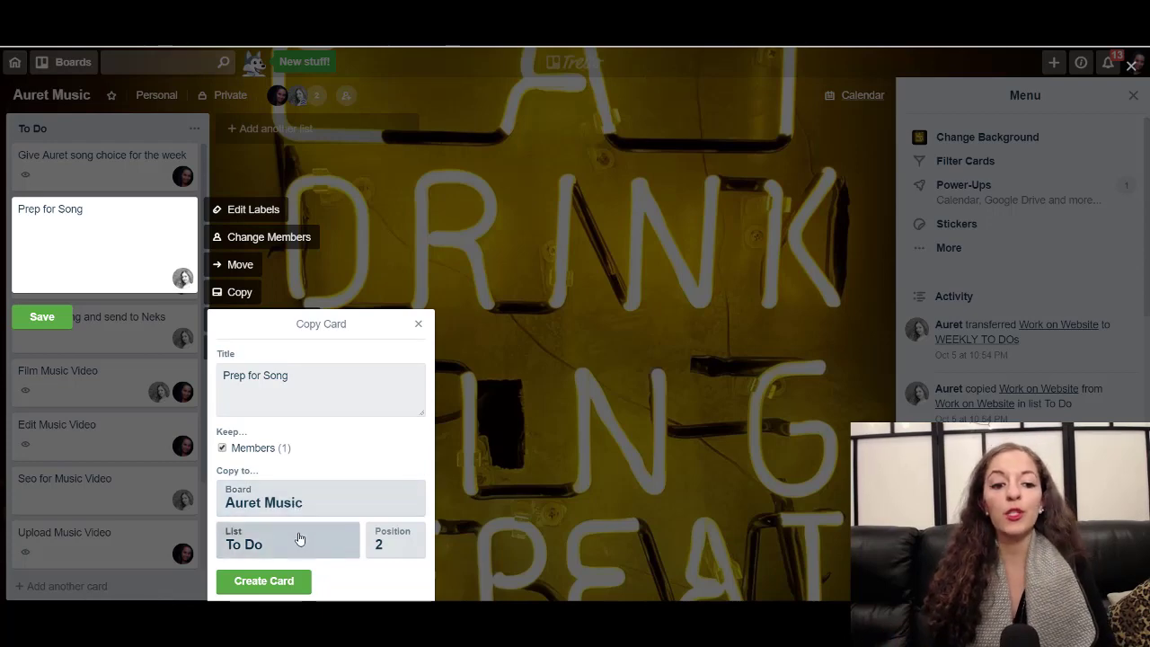
pyautogui.click(418, 324)
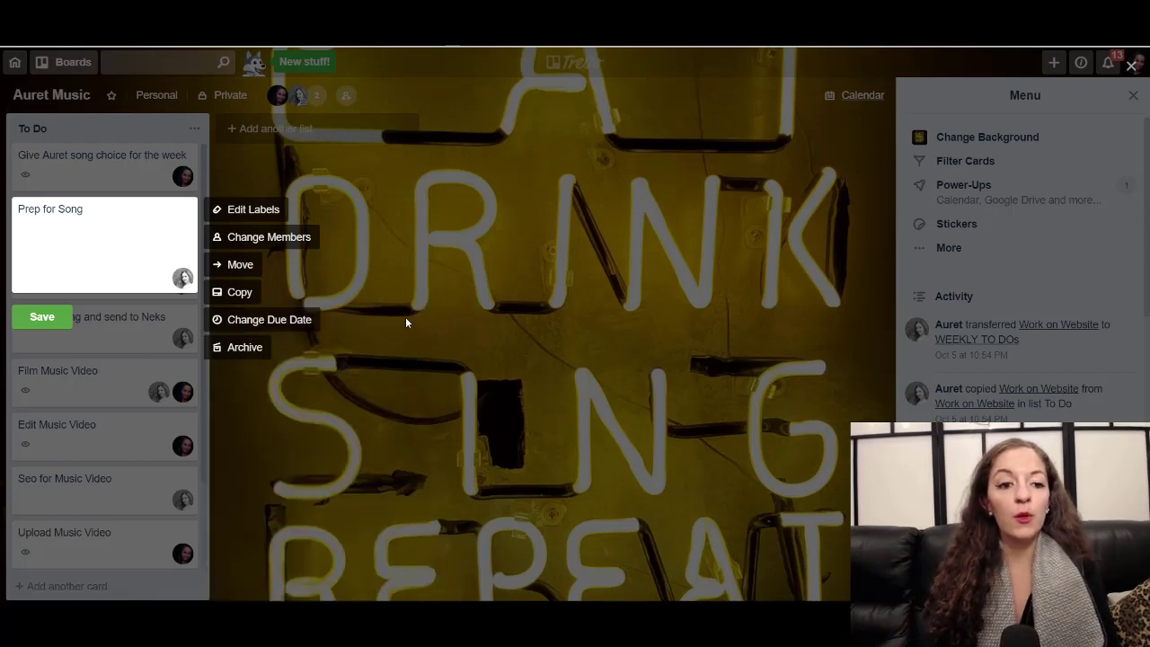
pyautogui.click(409, 320)
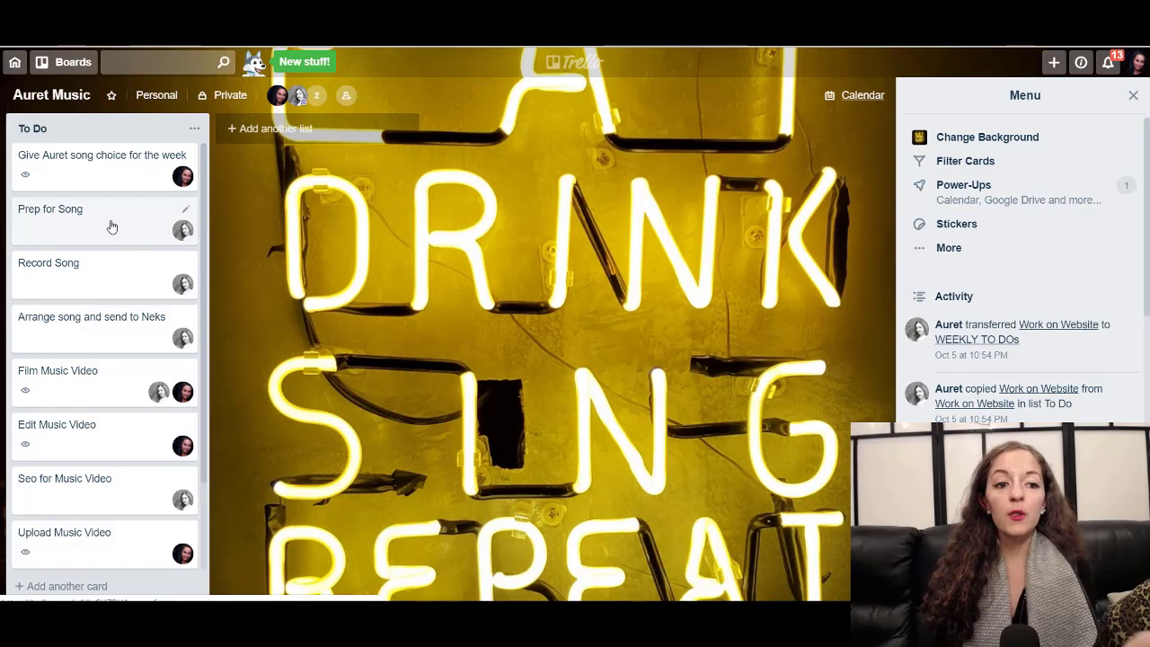
# - Switch to the starred WEEKLY TO DOs board and scan across its weekday lists
pyautogui.click(71, 65)
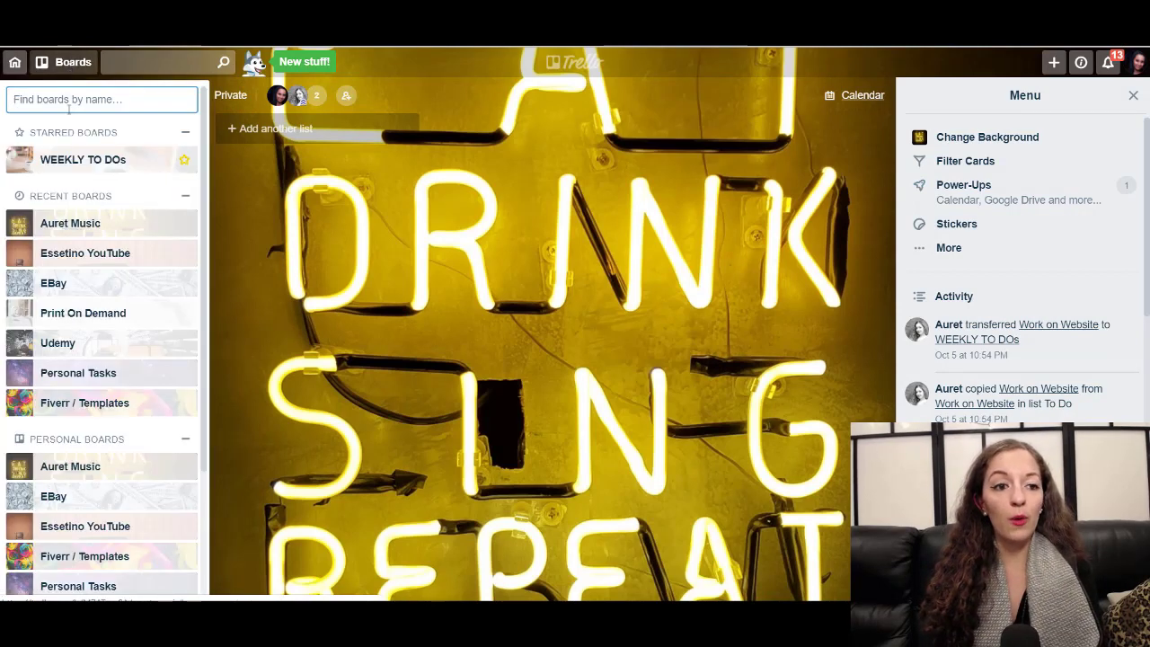
pyautogui.click(71, 160)
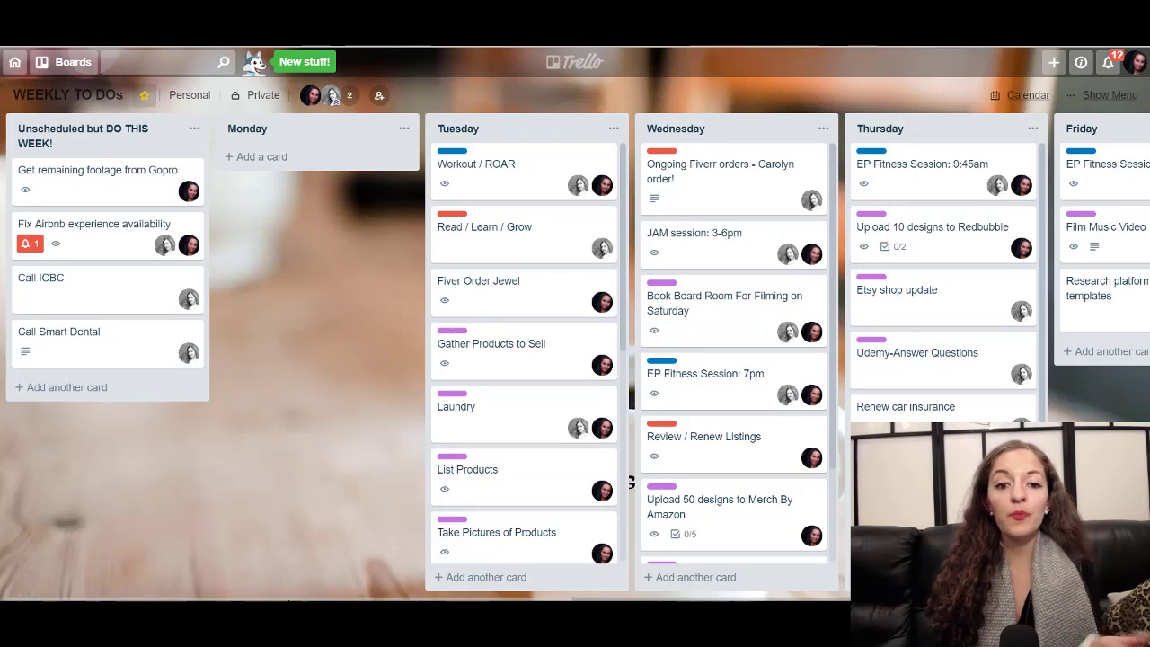
pyautogui.hscroll(5, 575, 359)
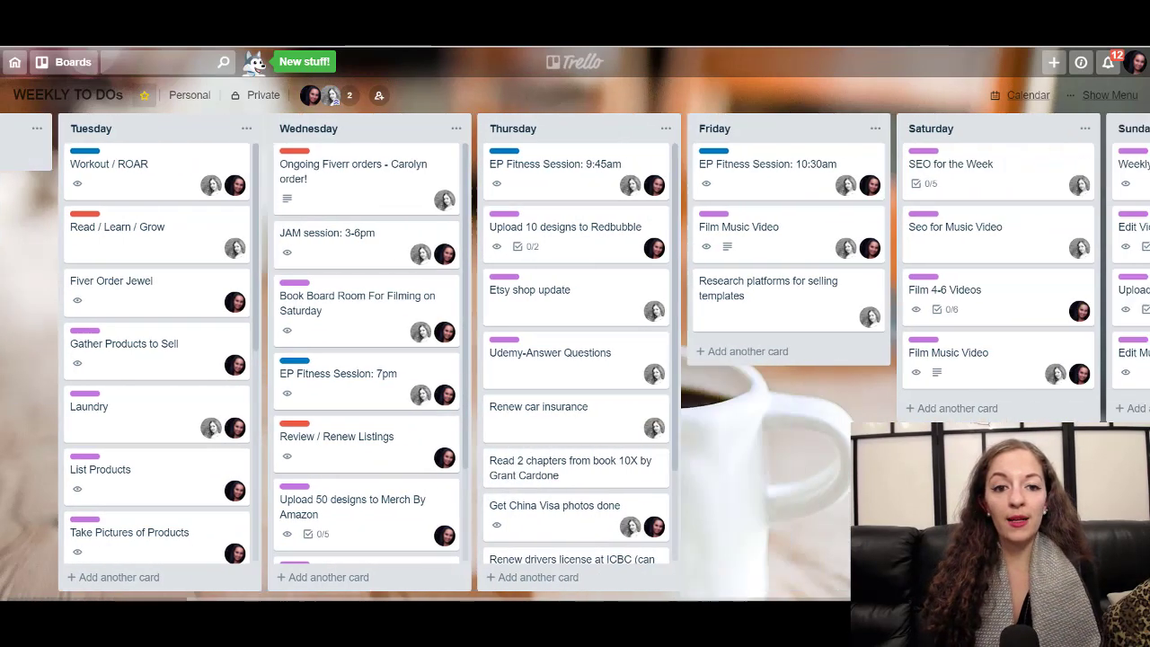
pyautogui.hscroll(-5, 575, 359)
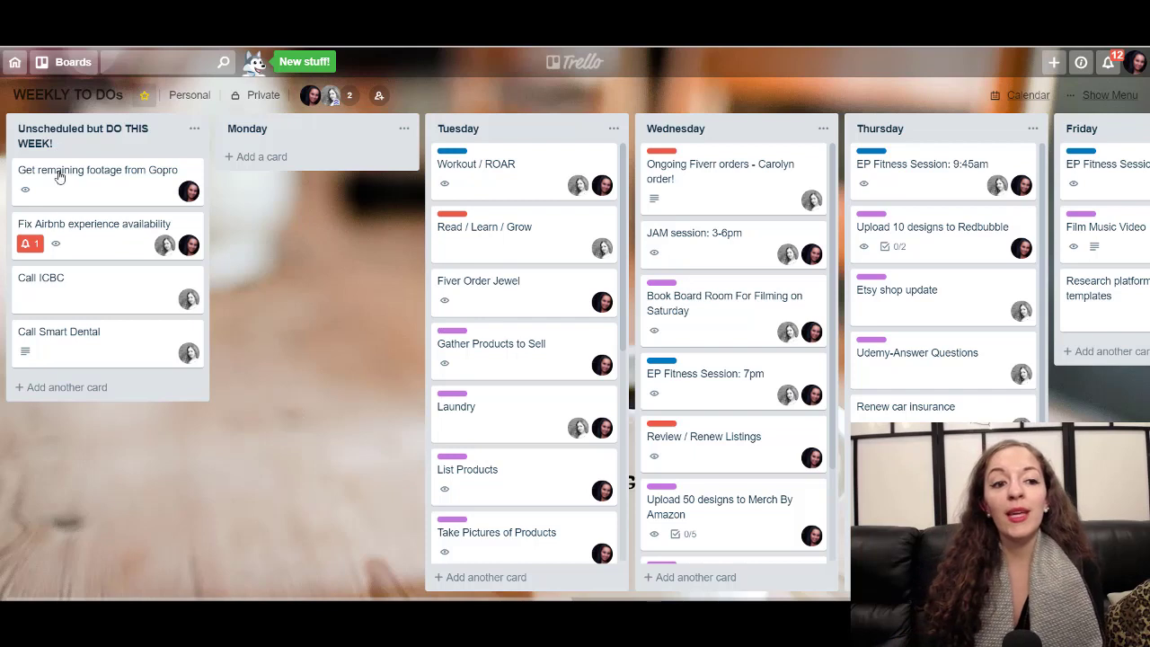
pyautogui.click(76, 387)
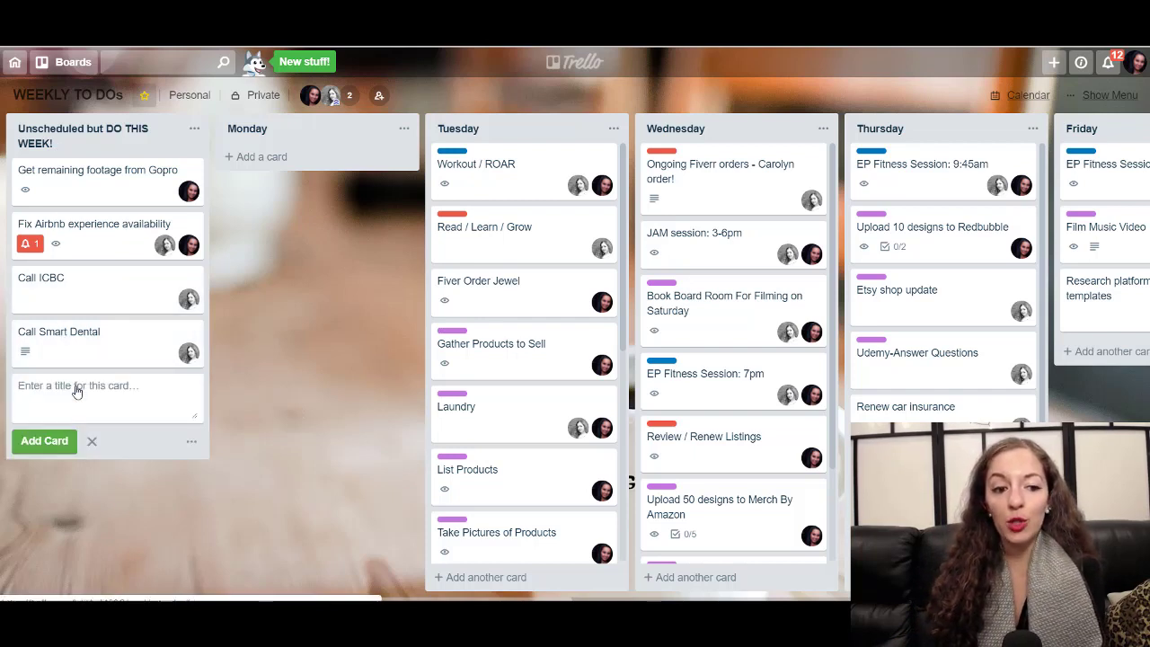
pyautogui.click(93, 444)
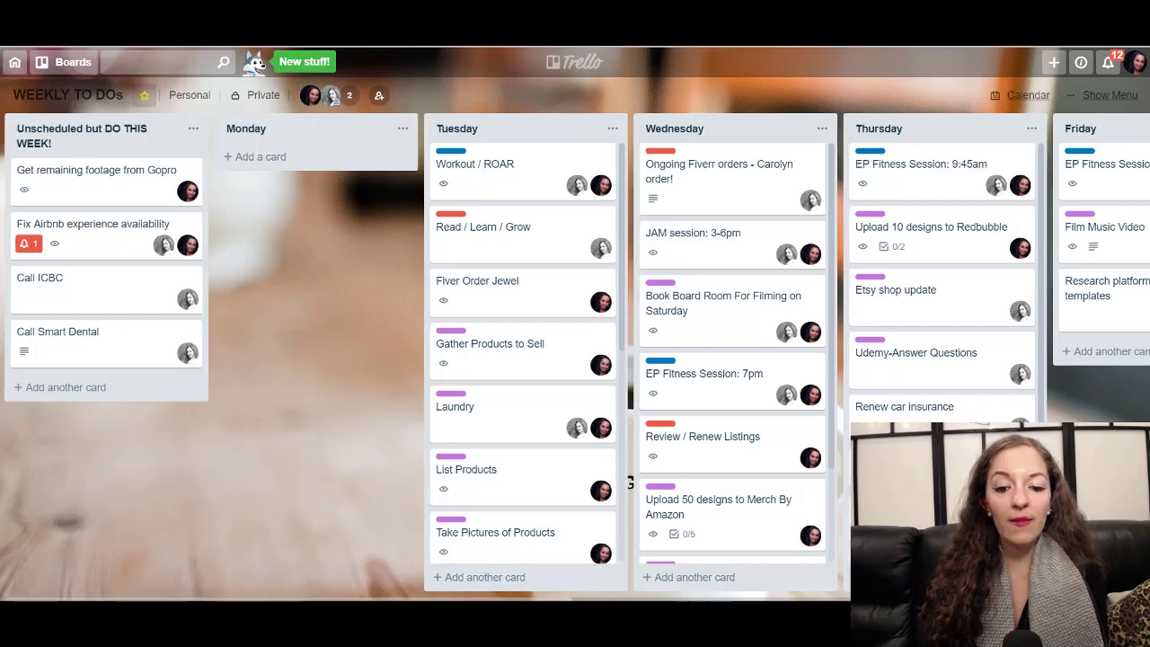
pyautogui.hscroll(10, 629, 483)
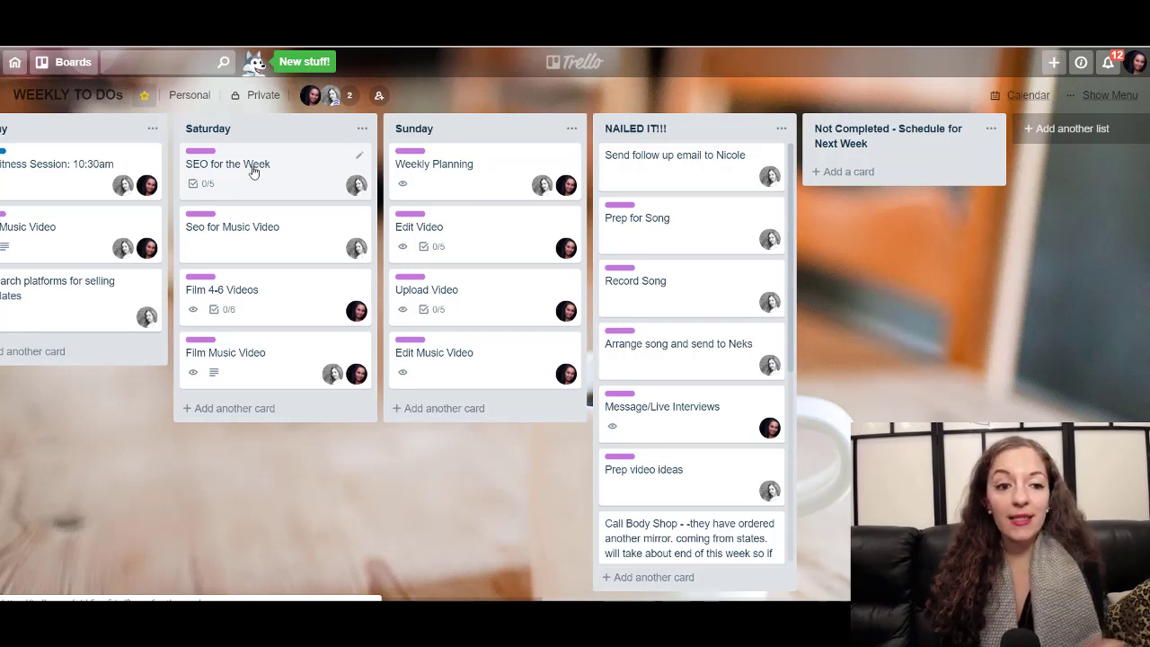
pyautogui.moveTo(253, 171); pyautogui.dragTo(689, 160)
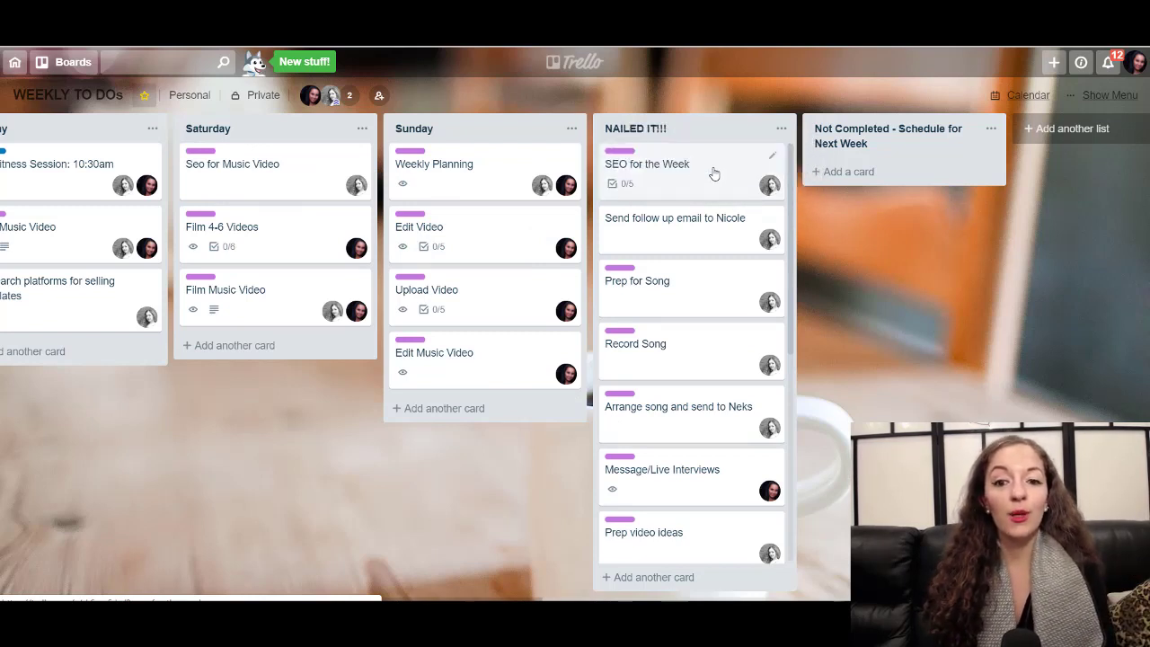
pyautogui.moveTo(714, 172); pyautogui.dragTo(263, 169)
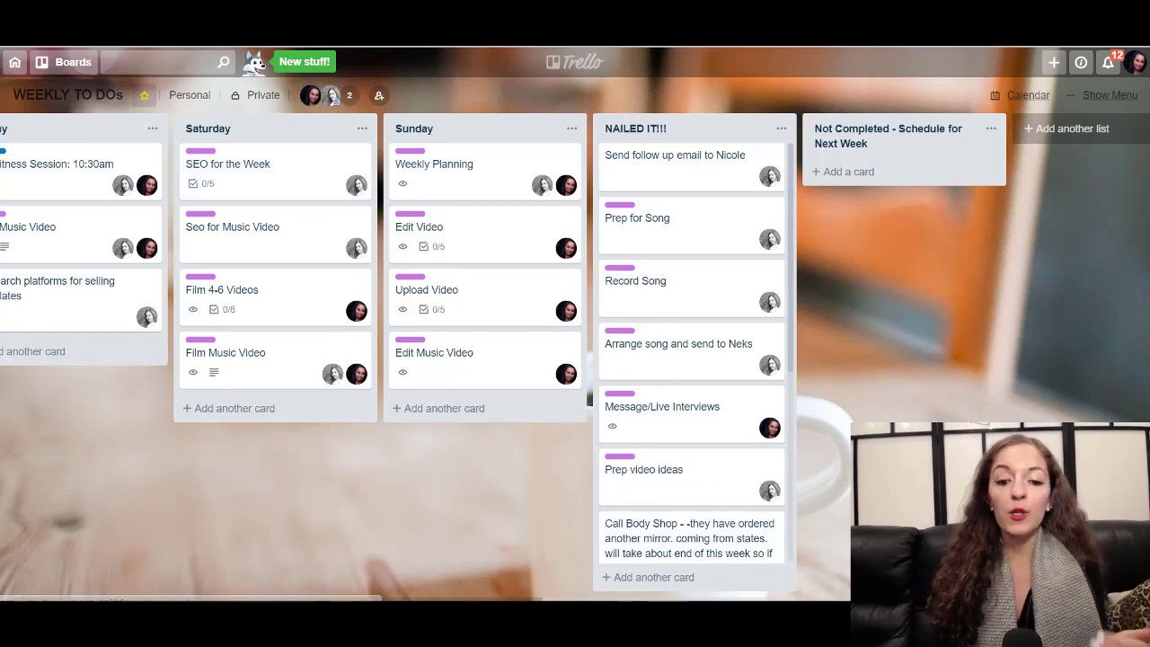
pyautogui.hscroll(-5, 423, 575)
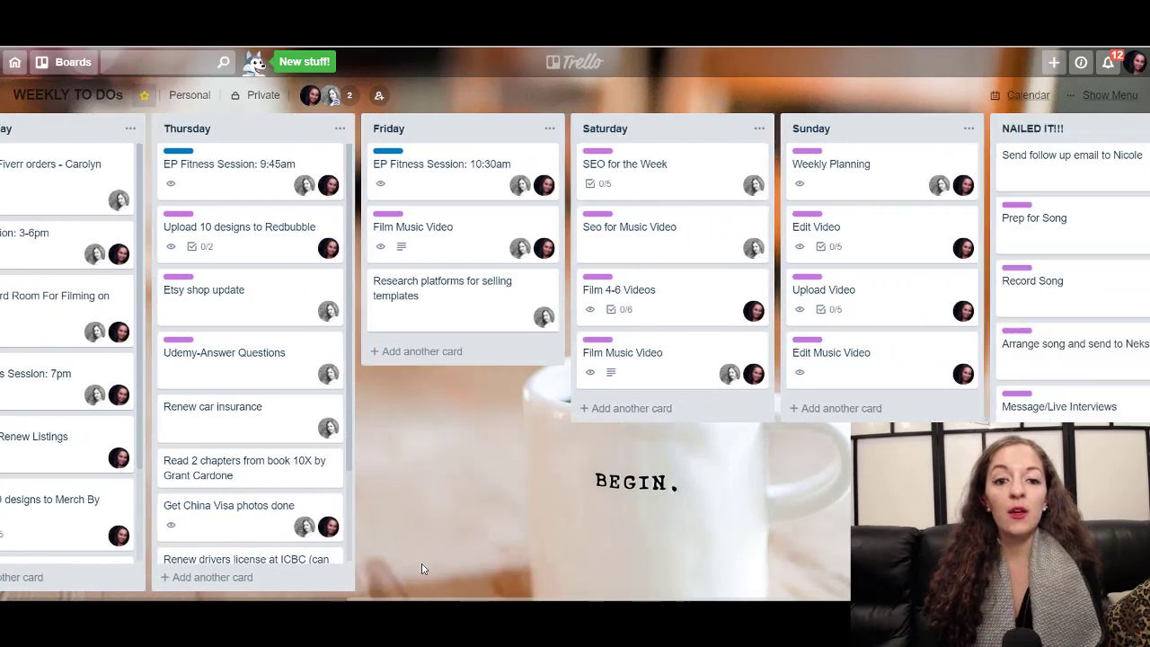
pyautogui.hscroll(3, 423, 569)
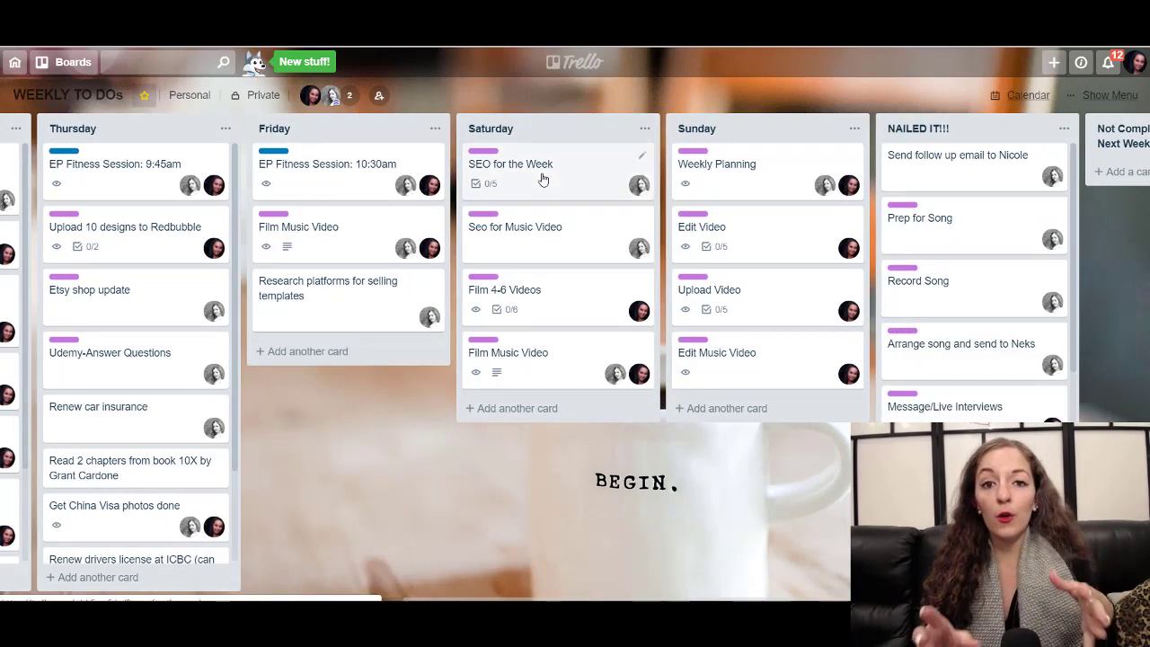
pyautogui.moveTo(535, 168); pyautogui.dragTo(443, 154)
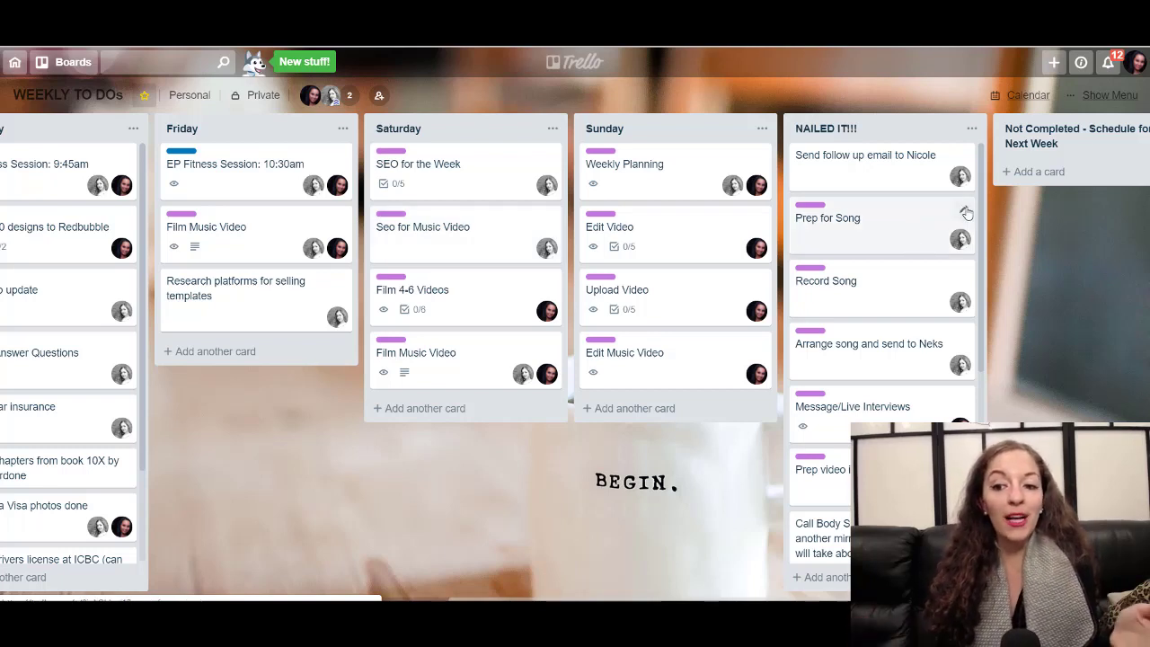
# - Scroll the weekly board back to the Unscheduled–Thursday lists and down Tuesday's cards
pyautogui.scroll(-3, 974, 343)
pyautogui.scroll(3, 973, 343)
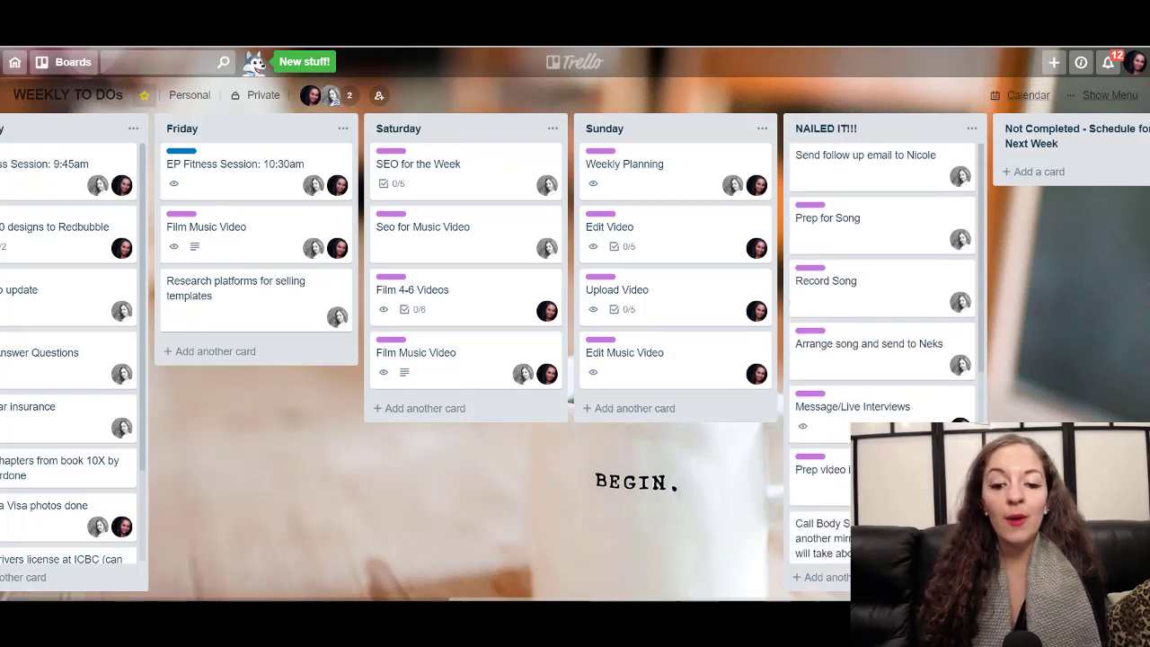
pyautogui.hscroll(3, 490, 597)
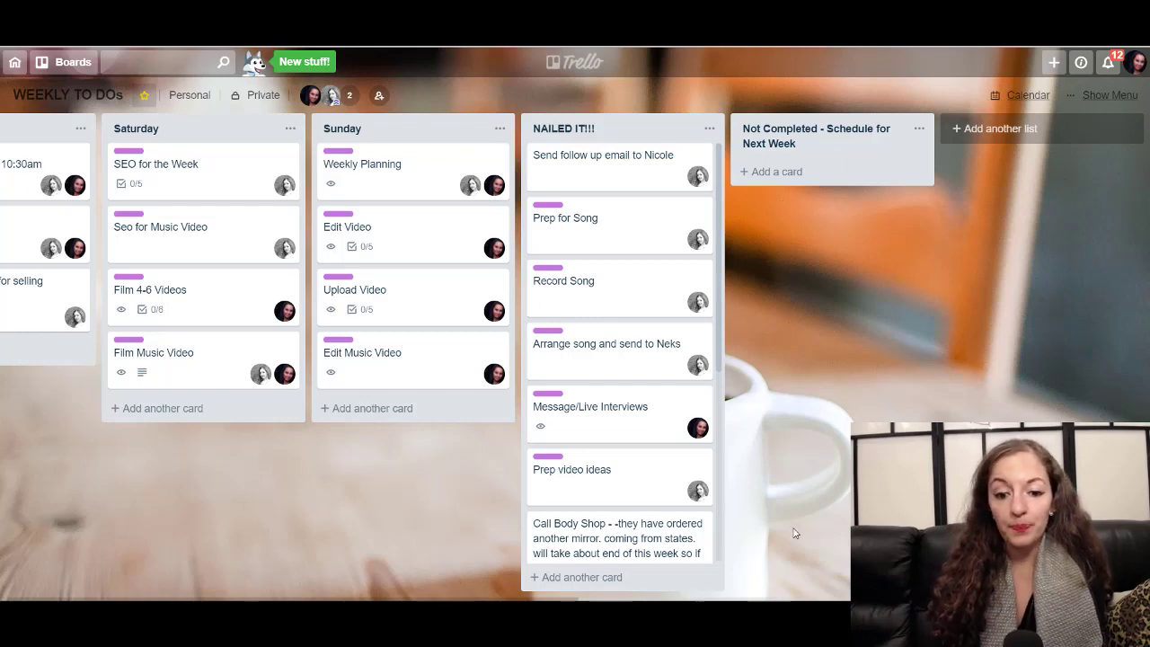
pyautogui.moveTo(769, 595); pyautogui.dragTo(190, 593)
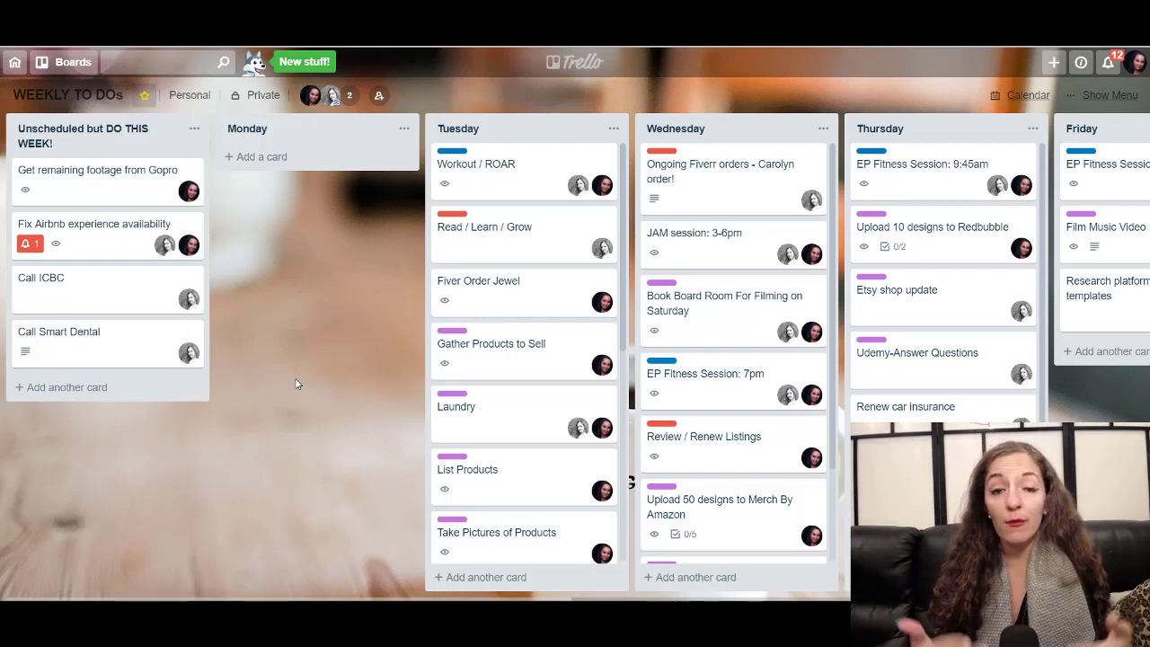
pyautogui.scroll(-5, 526, 350)
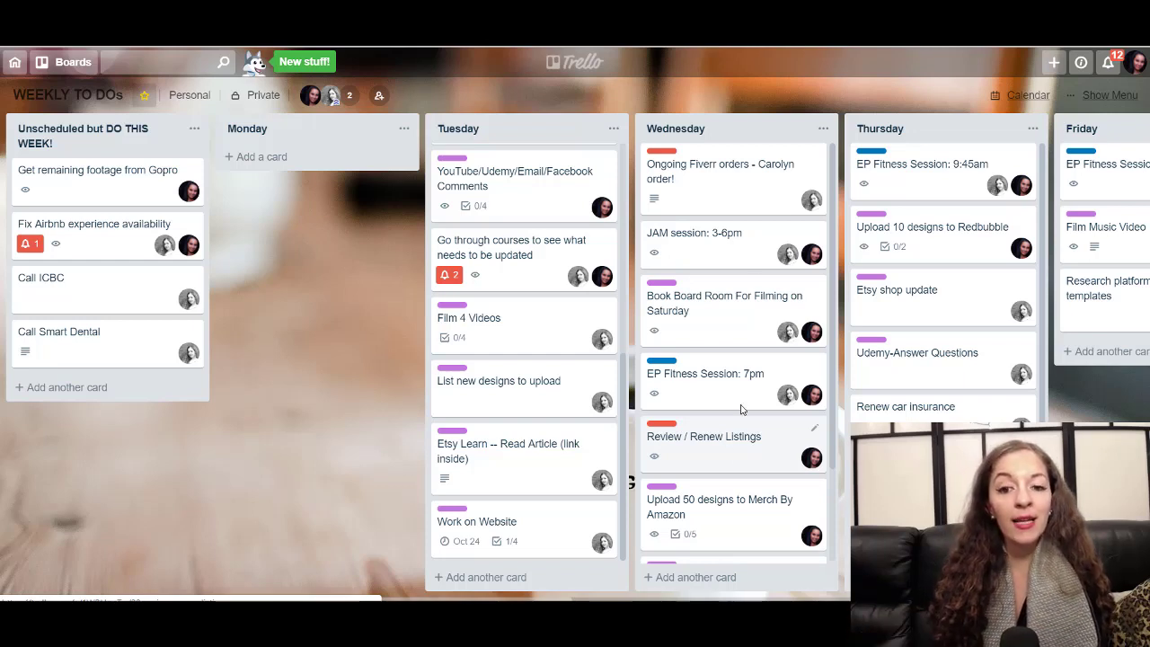
# - Toggle the green label on and off the JAM session: 3-6pm card, leaving it unlabelled
pyautogui.click(816, 236)
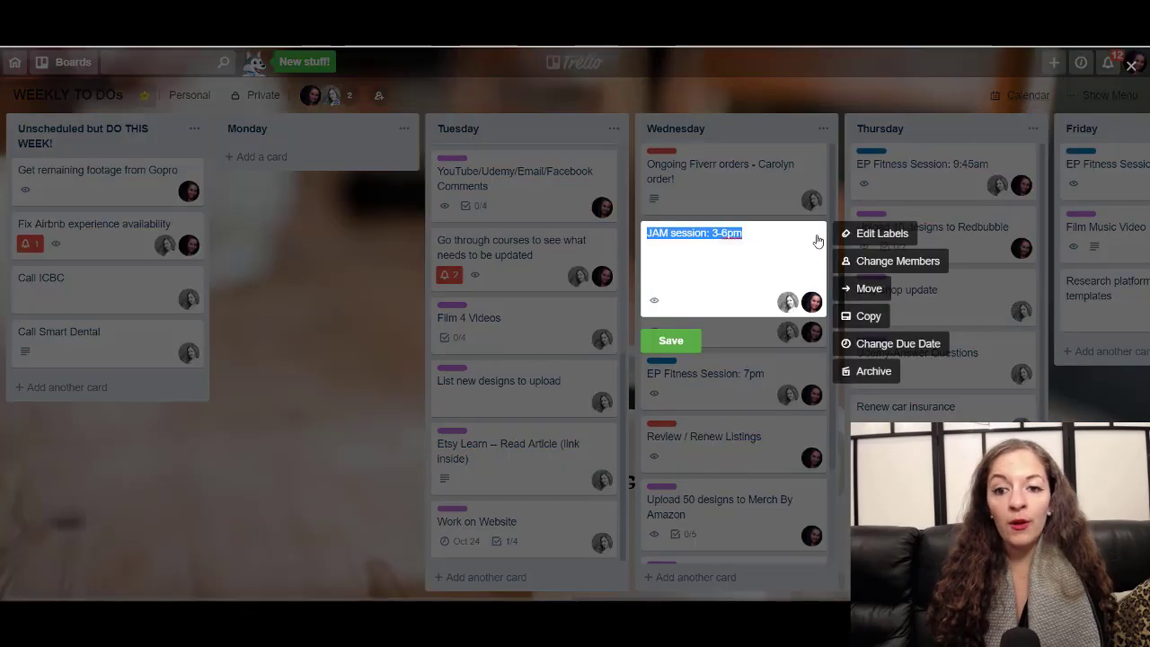
pyautogui.click(873, 234)
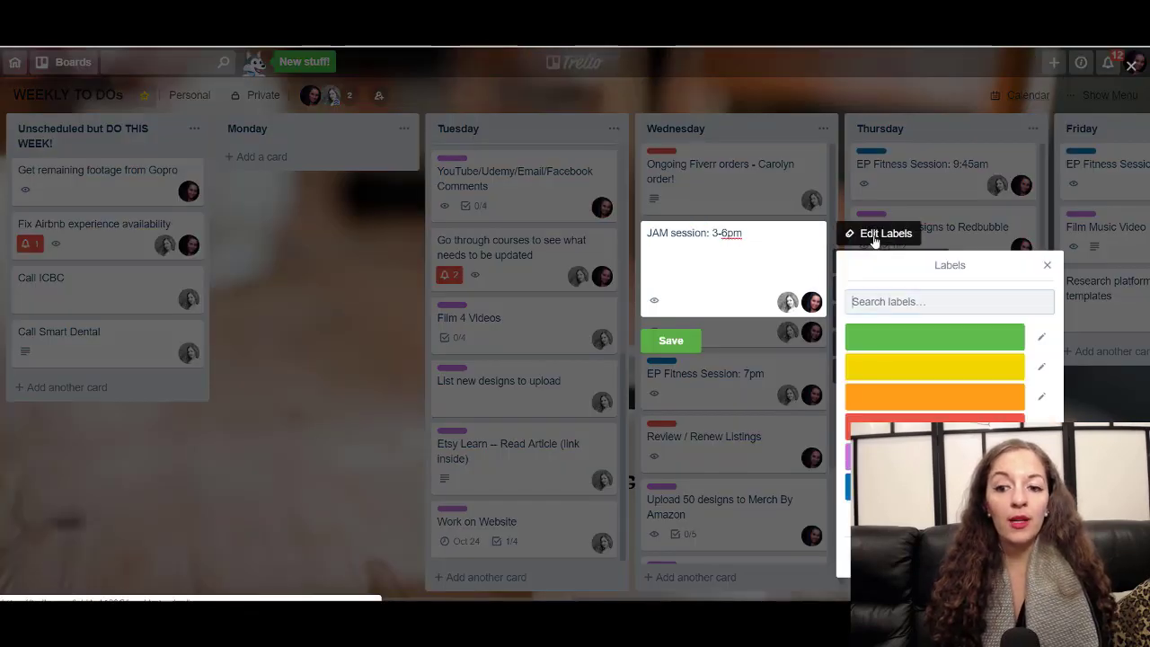
pyautogui.click(872, 338)
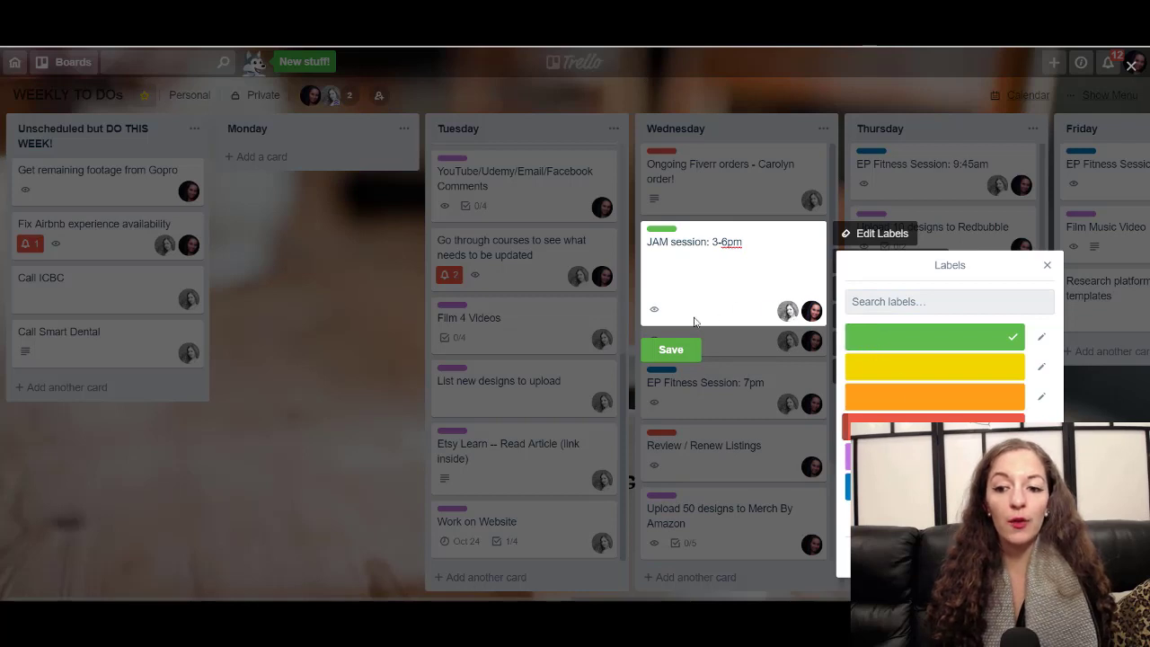
pyautogui.click(999, 337)
pyautogui.click(1046, 265)
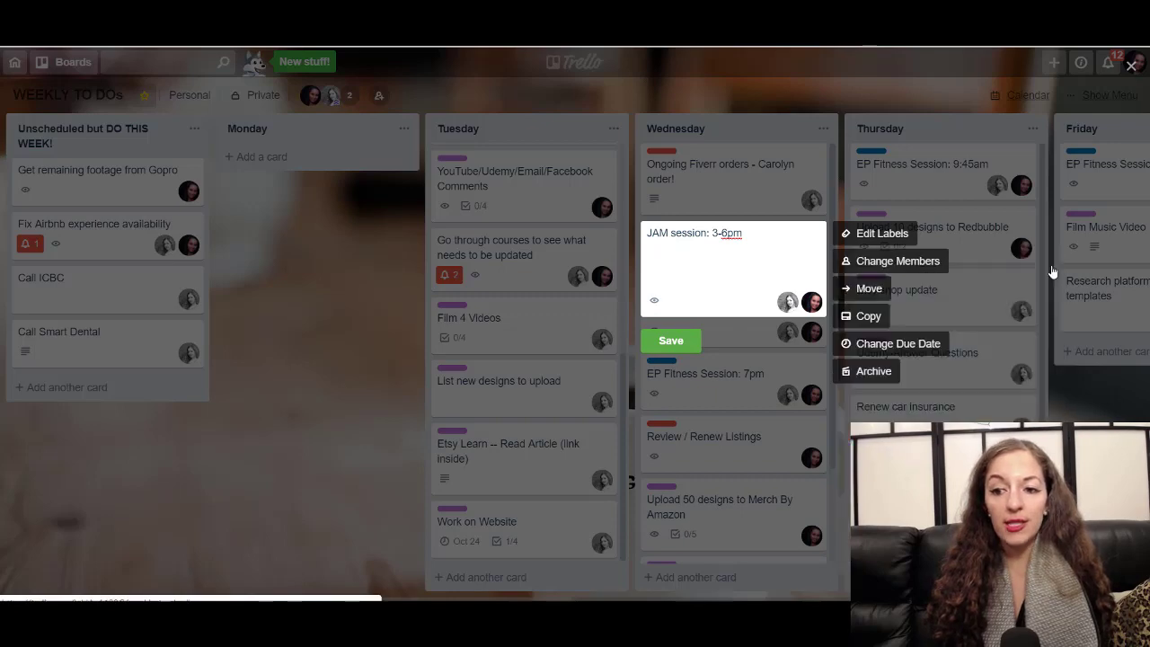
pyautogui.click(670, 342)
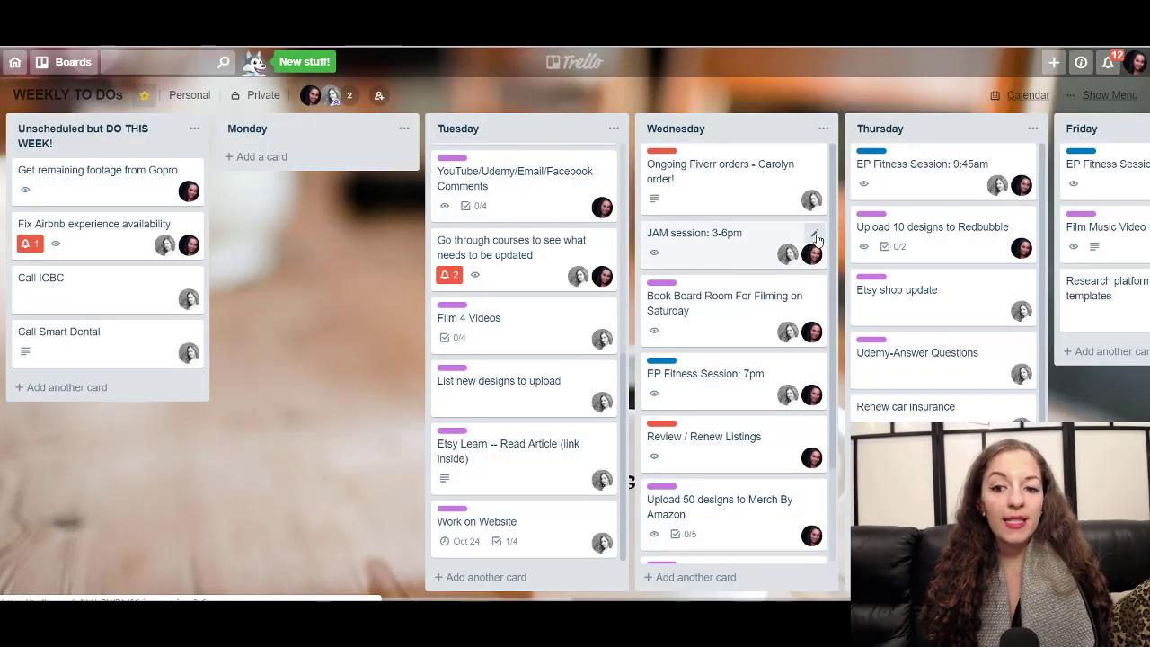
# - Check the JAM session card's members without changes and open its full details
pyautogui.click(814, 234)
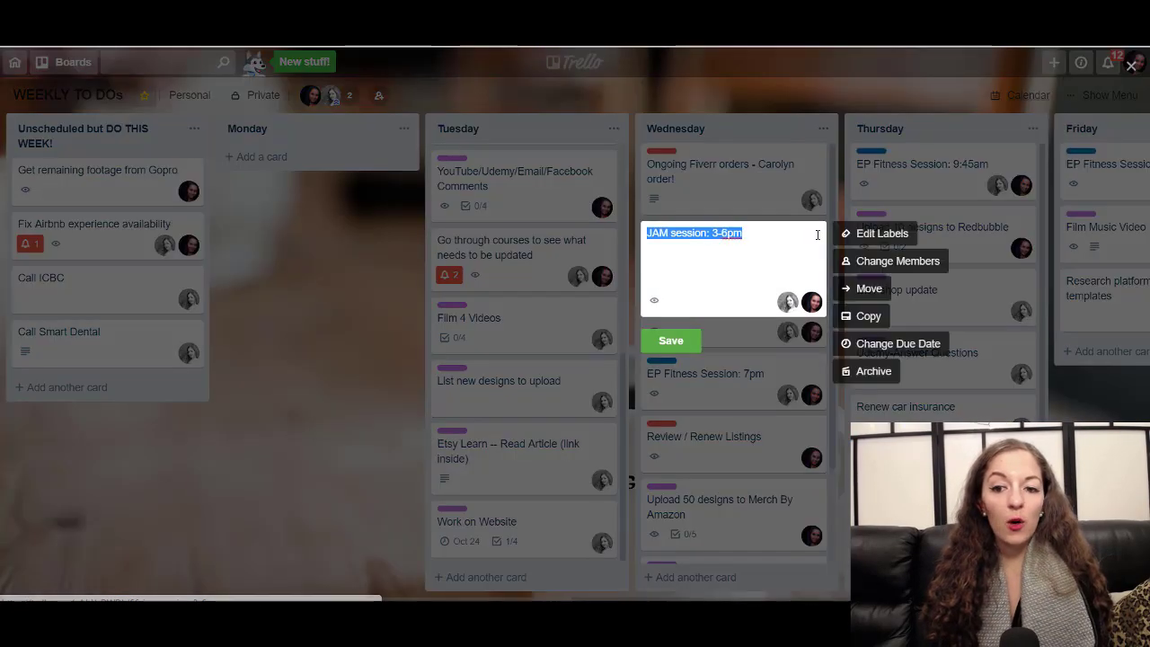
pyautogui.click(879, 262)
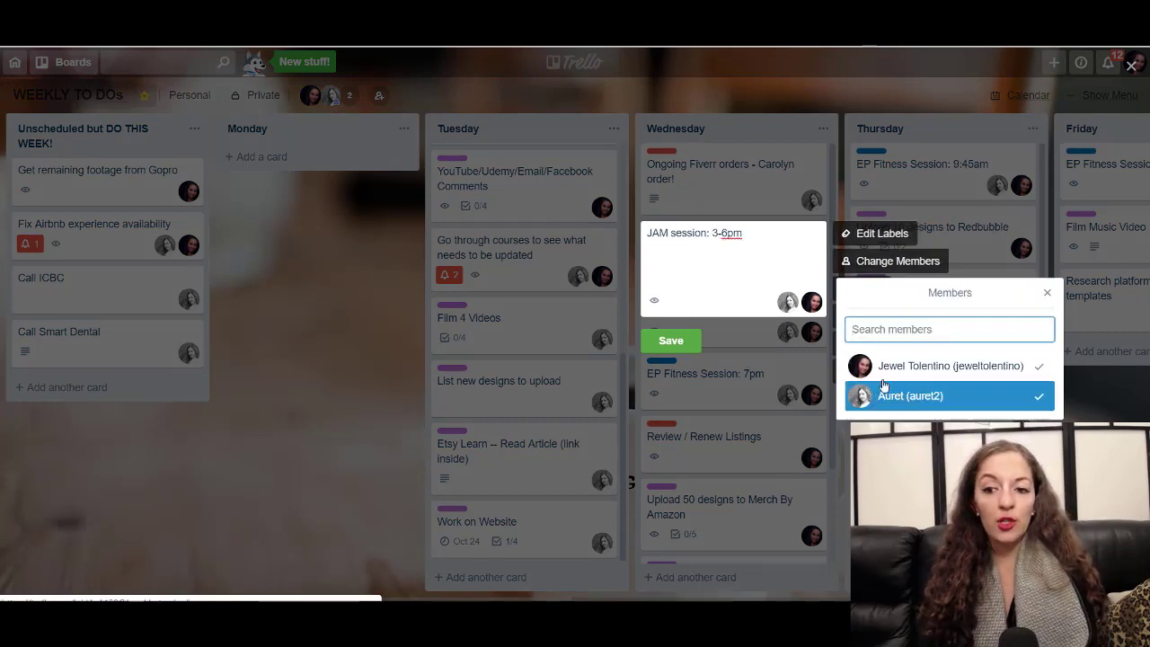
pyautogui.click(1046, 297)
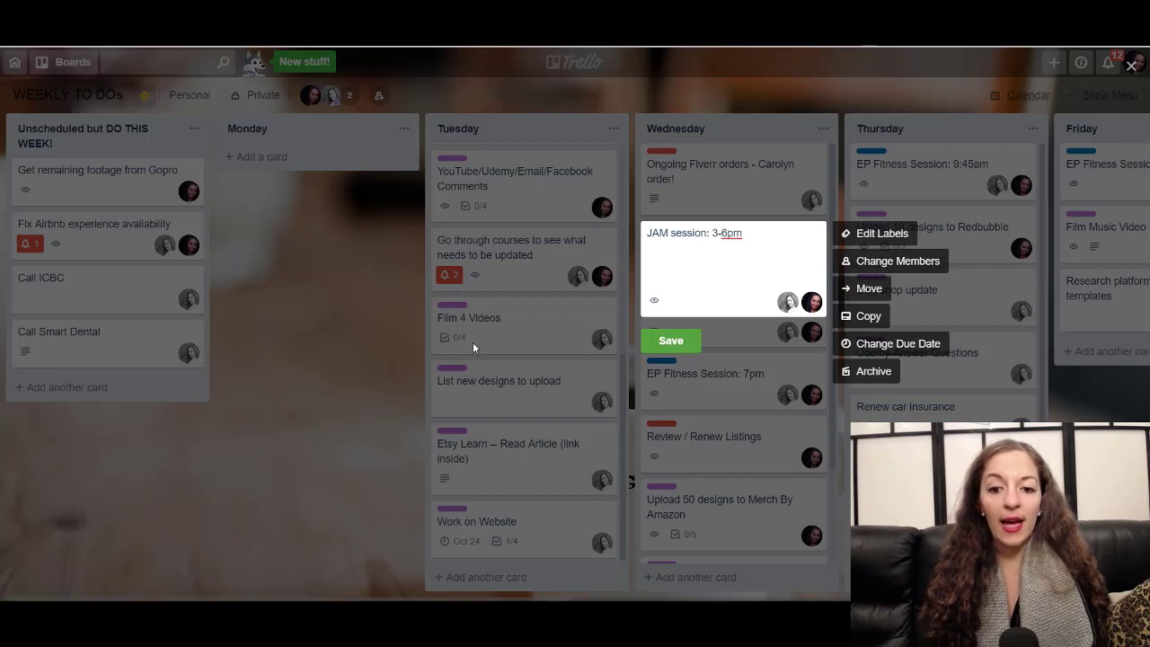
pyautogui.click(369, 329)
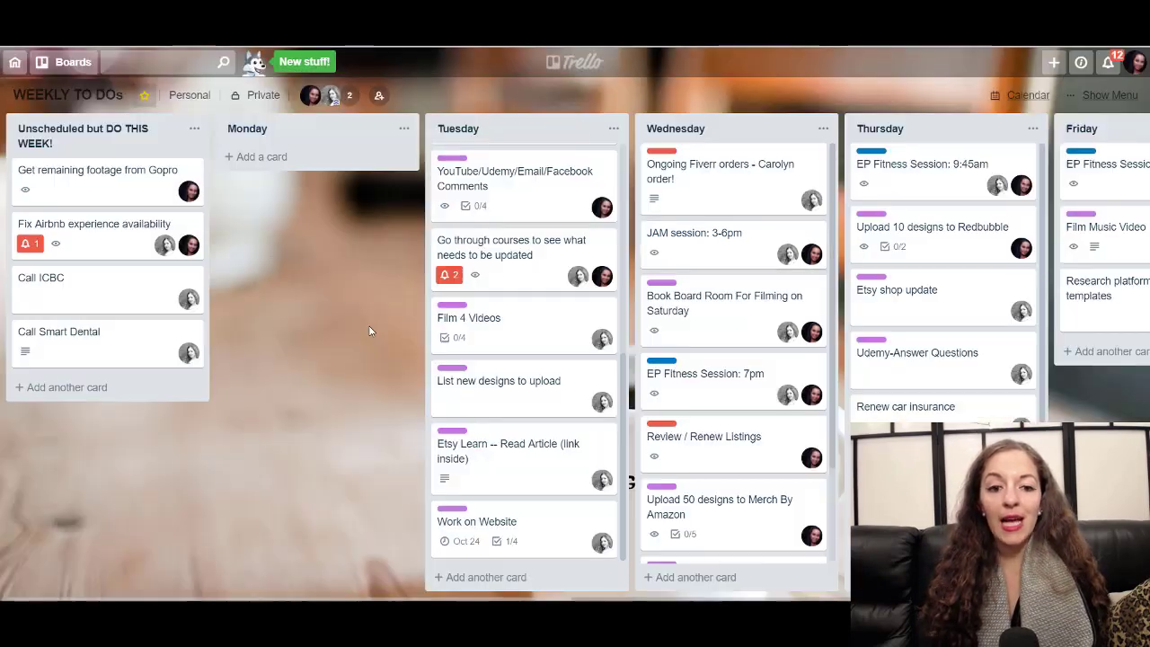
pyautogui.click(715, 258)
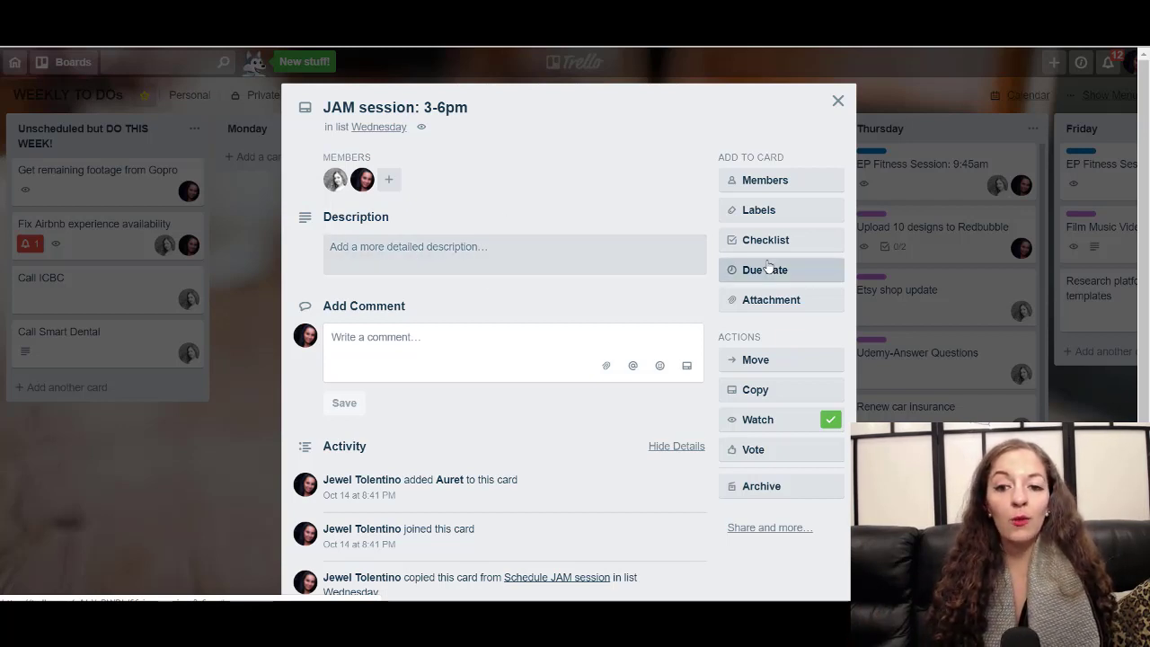
# - Close JAM session, then tick and untick Film 4 Videos' Tuesday 1 checklist item
pyautogui.click(837, 100)
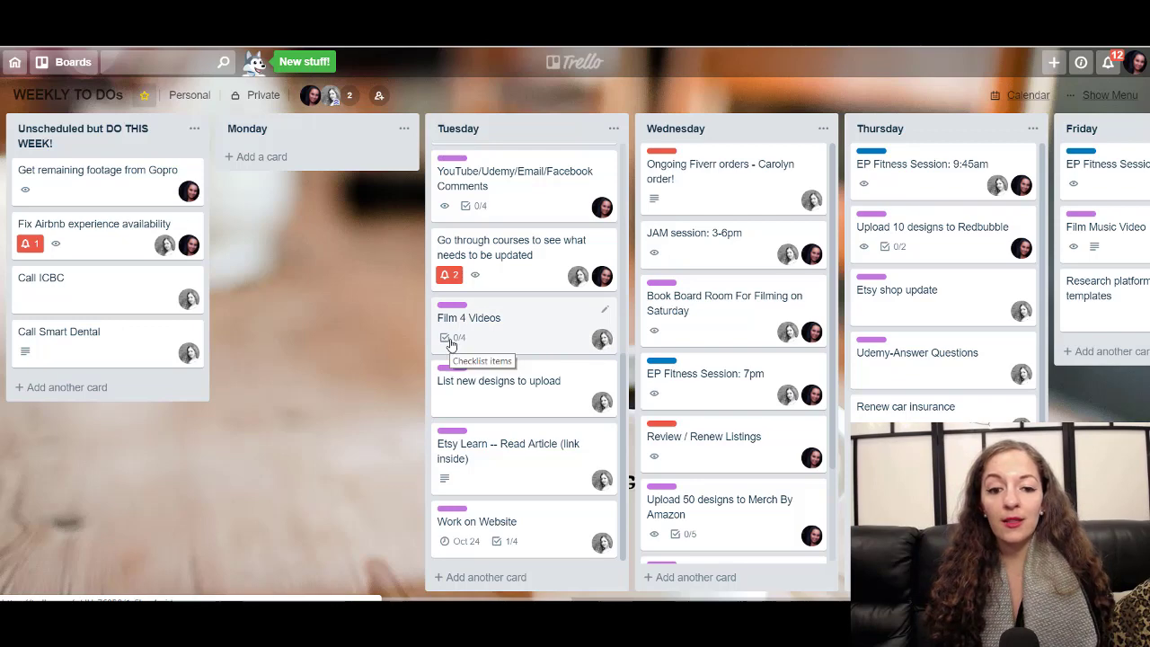
pyautogui.click(585, 320)
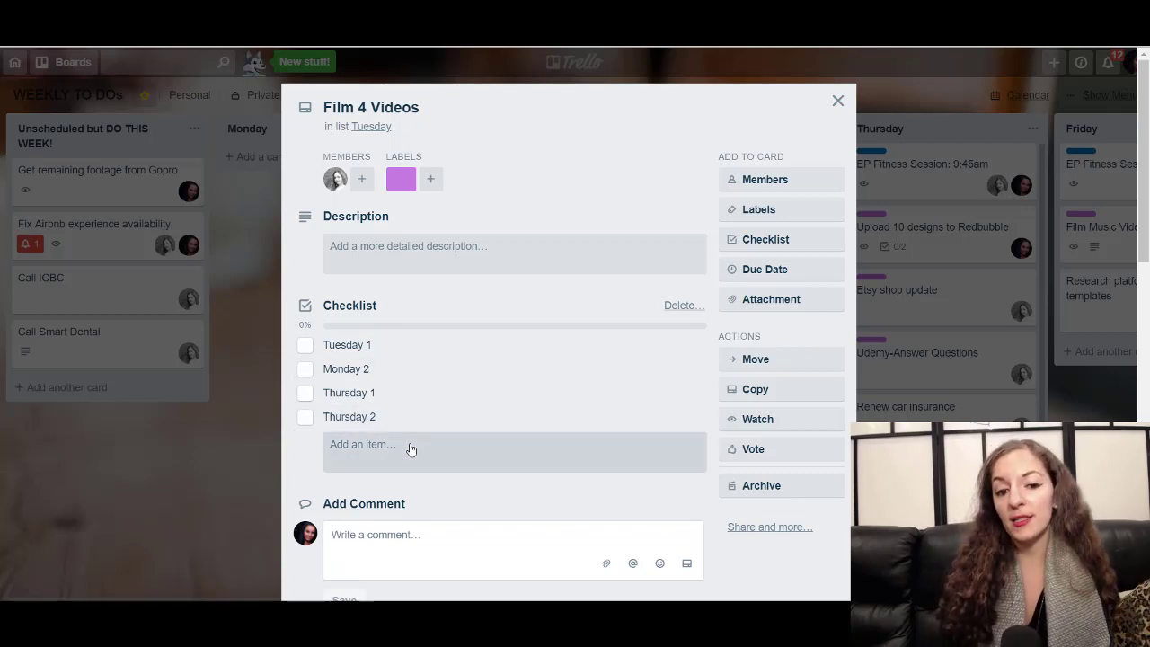
pyautogui.click(305, 346)
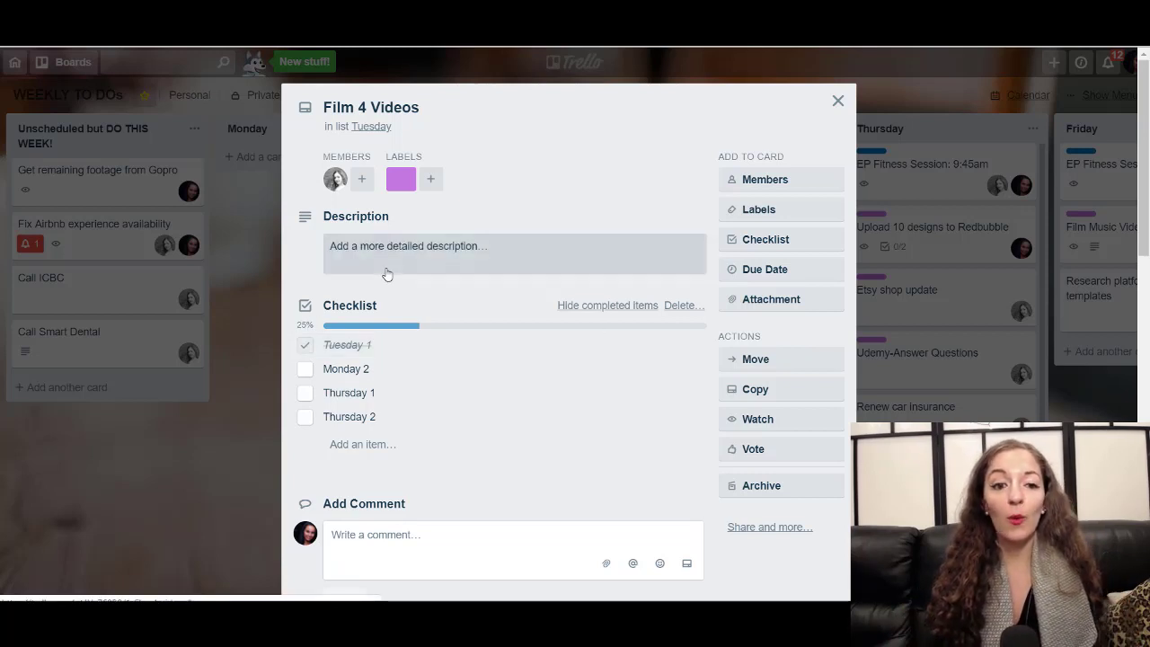
pyautogui.click(305, 349)
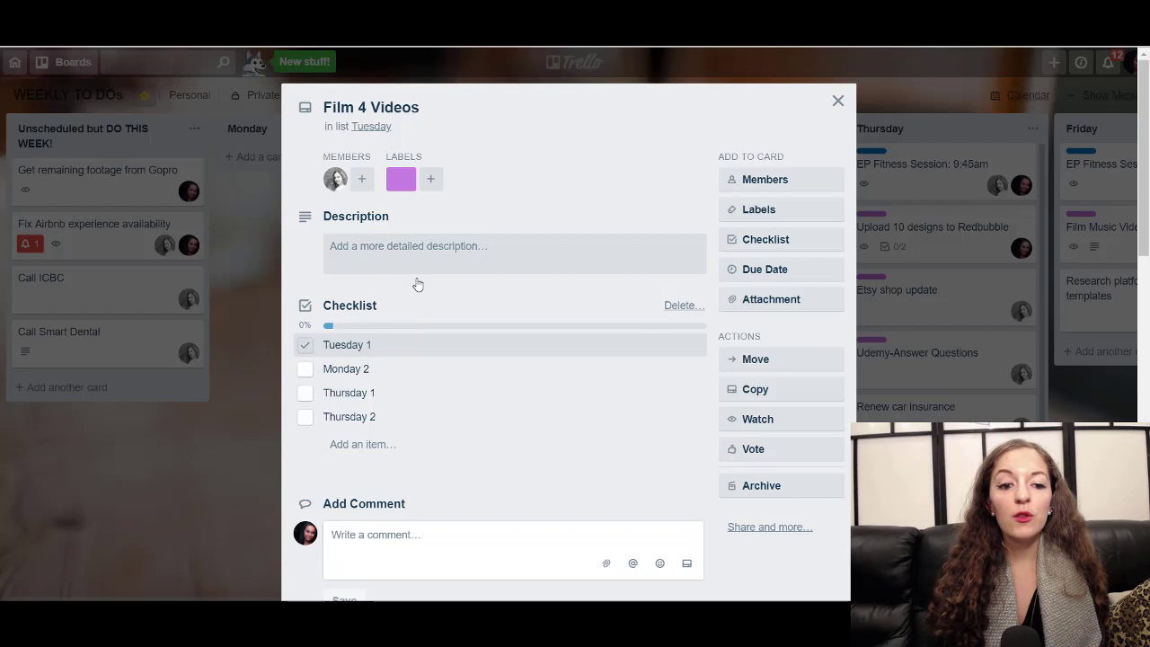
pyautogui.click(836, 102)
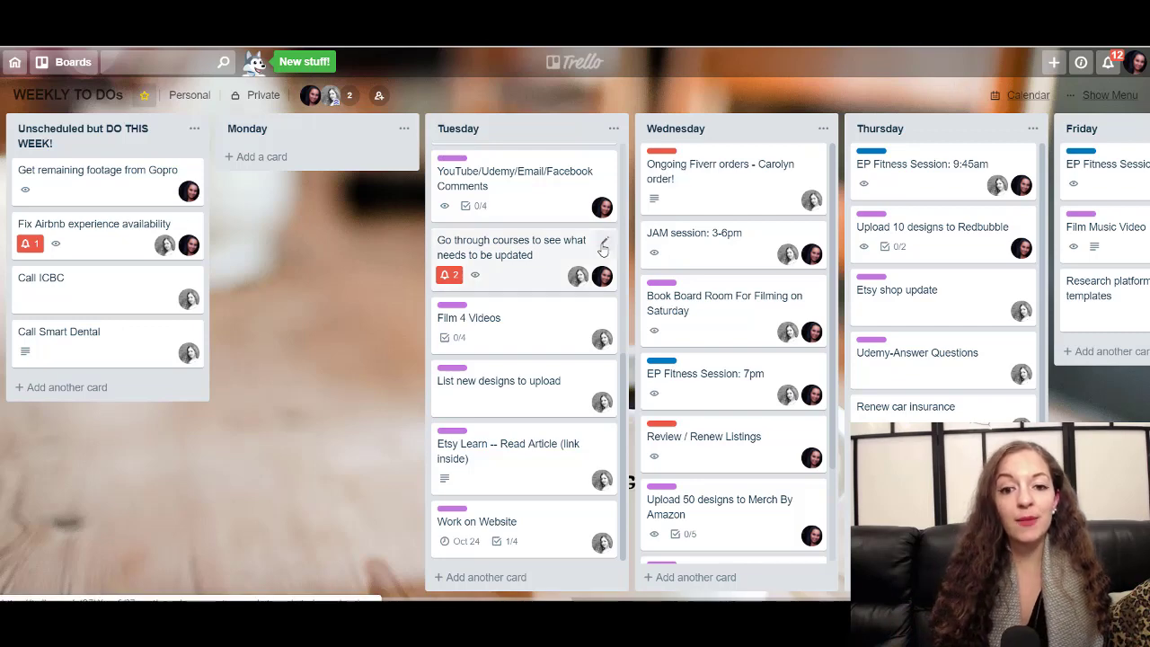
pyautogui.click(602, 244)
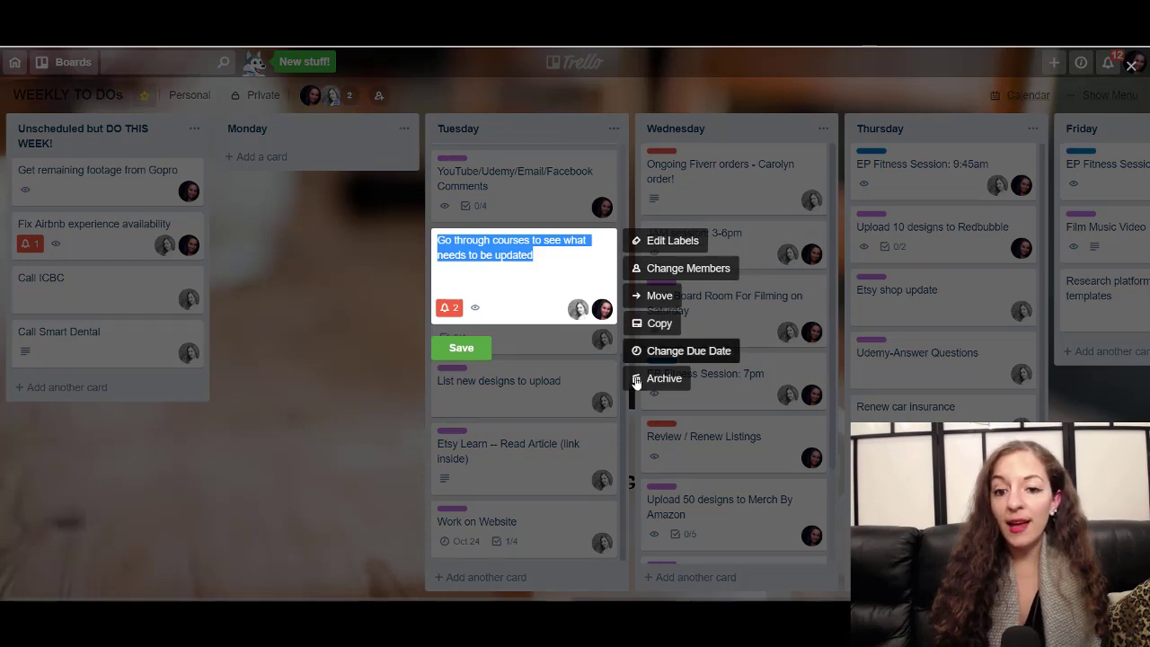
pyautogui.click(692, 353)
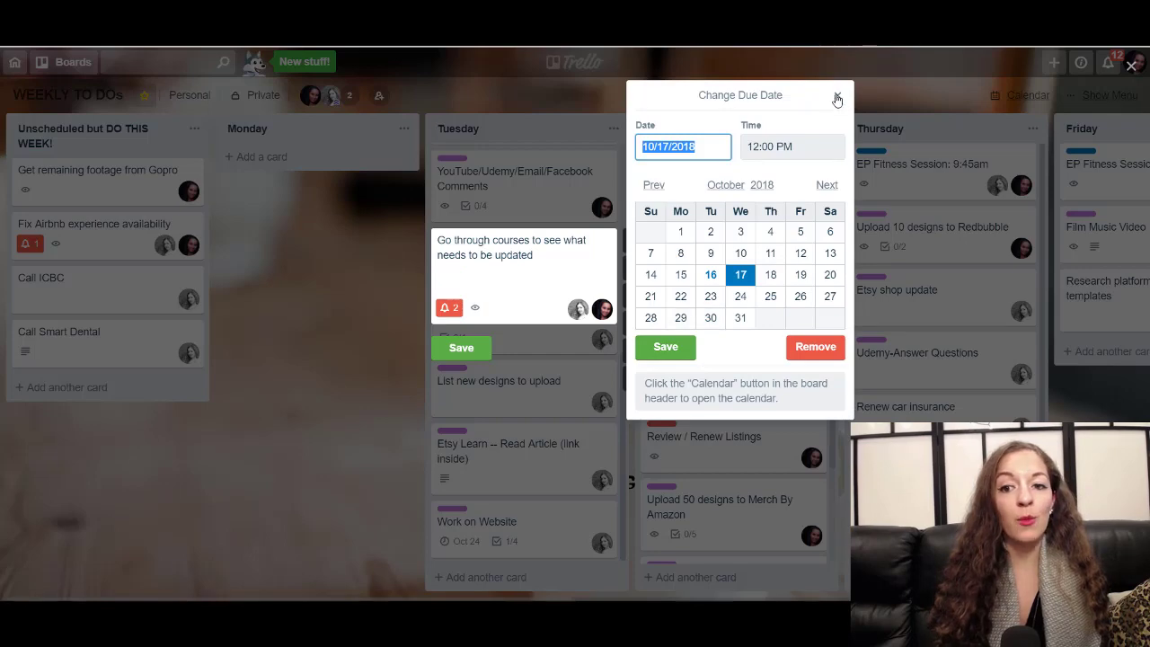
pyautogui.click(836, 97)
pyautogui.click(359, 332)
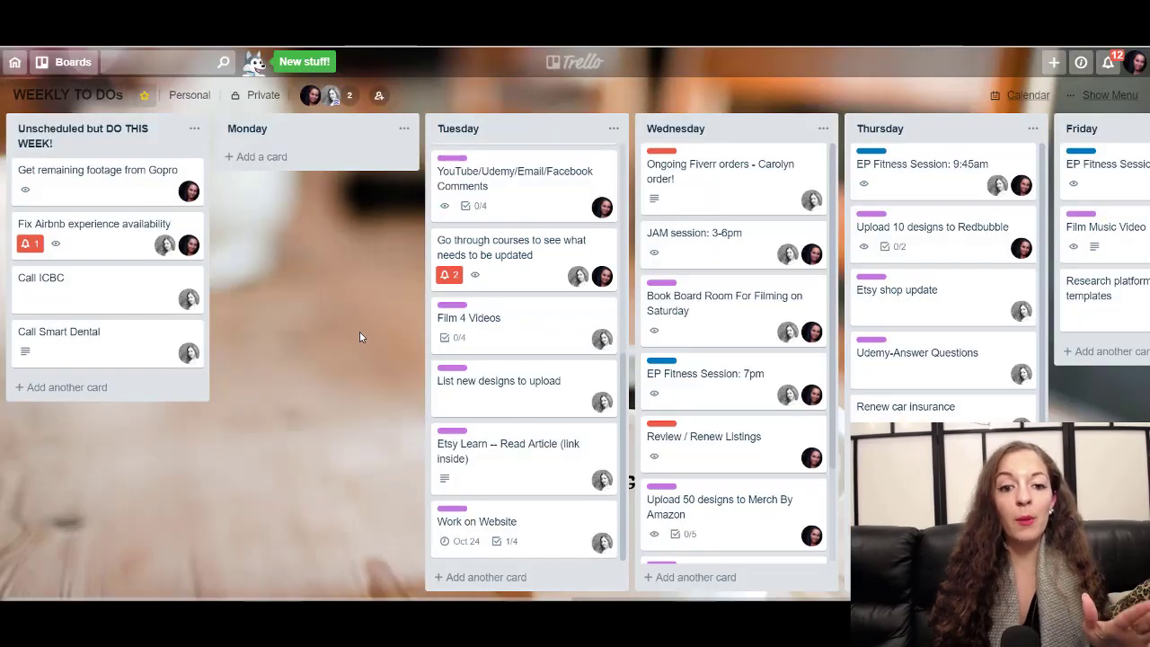